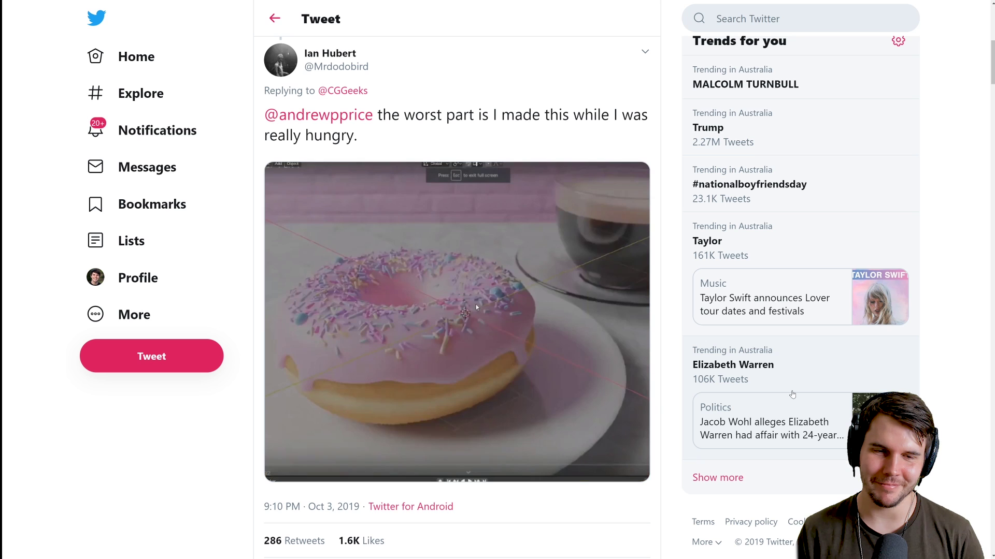
{"action": "mouse_move", "coordinate": [629, 344]}
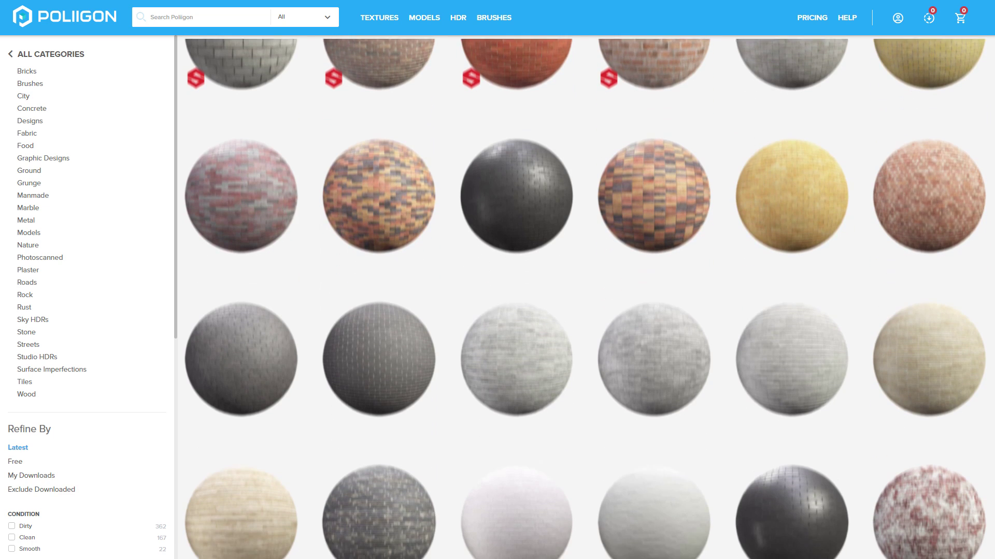
{"action": "scroll", "coordinate": [585, 299], "scroll_direction": "down", "scroll_amount": 9}
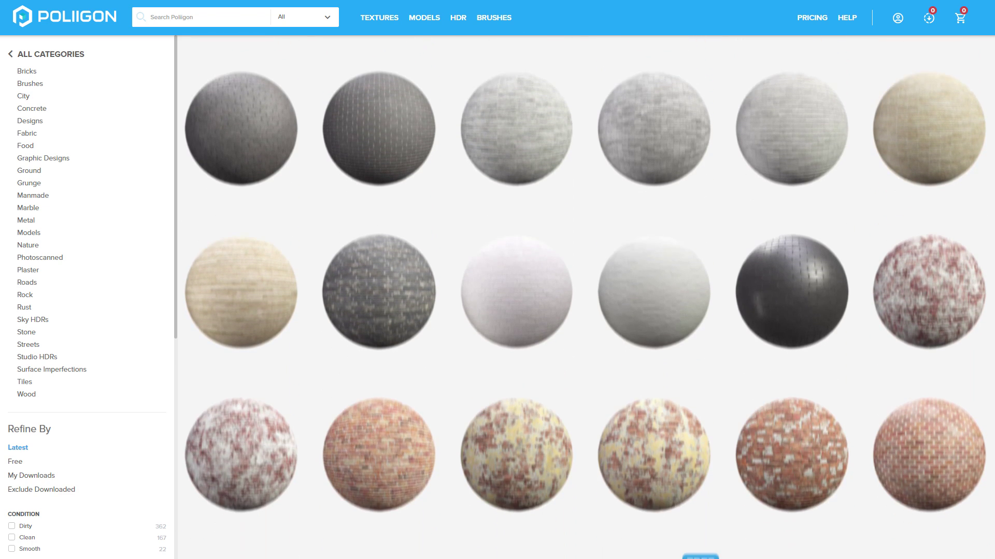
{"action": "scroll", "coordinate": [586, 299], "scroll_direction": "down", "scroll_amount": 3}
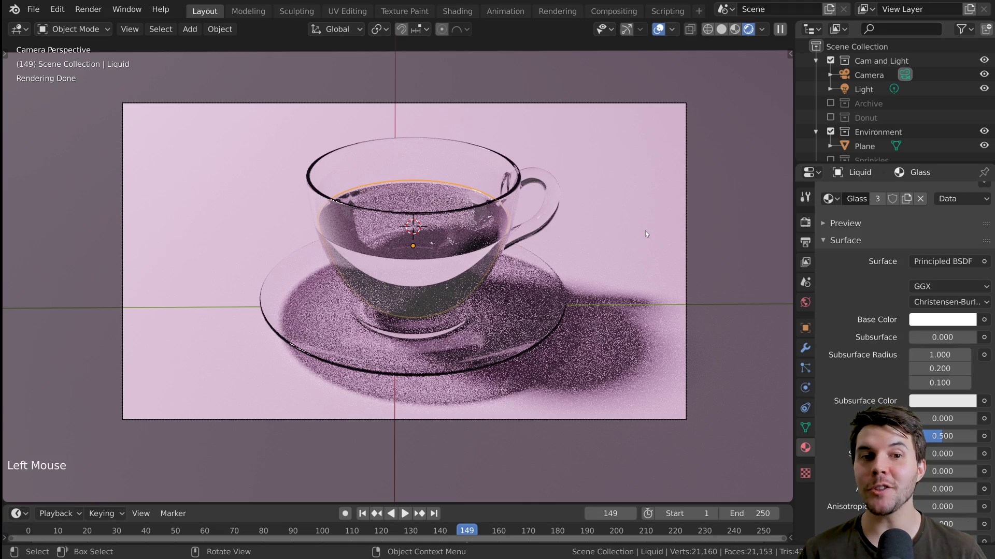
Step: Give the liquid in the cup its own single-user copy of the shared Glass material
{"action": "middle_click_drag", "start_coordinate": [617, 235], "coordinate": [602, 280]}
{"action": "scroll", "coordinate": [560, 246], "scroll_direction": "up", "scroll_amount": 4}
{"action": "scroll", "coordinate": [587, 284], "scroll_direction": "up", "scroll_amount": 6}
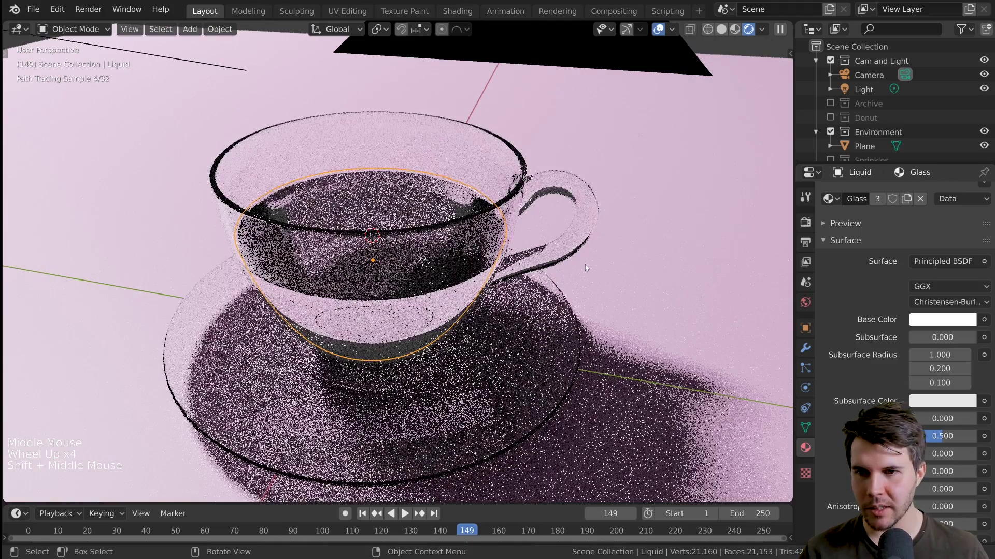
{"action": "scroll", "coordinate": [846, 343], "scroll_direction": "up", "scroll_amount": 2}
{"action": "scroll", "coordinate": [845, 345], "scroll_direction": "up", "scroll_amount": 2}
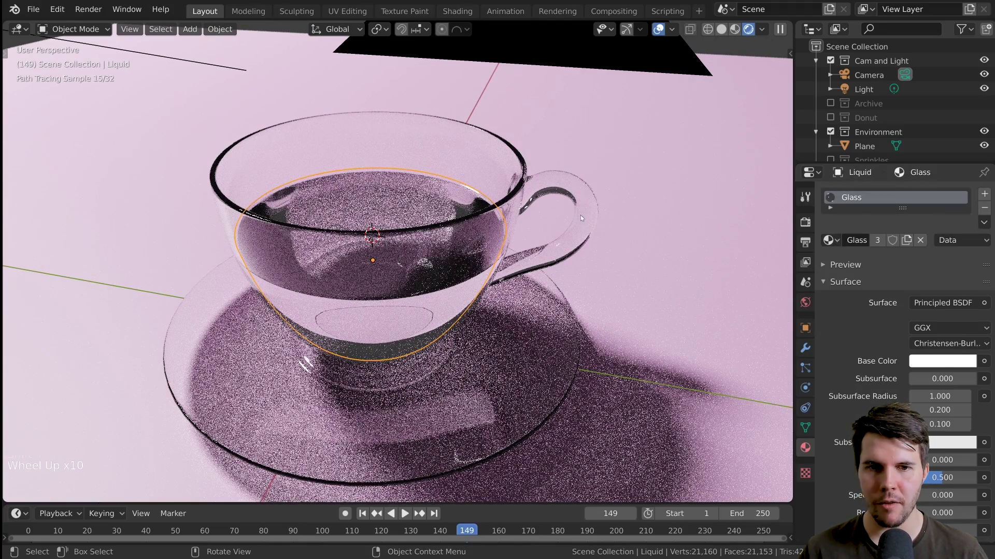
{"action": "left_click", "coordinate": [523, 325]}
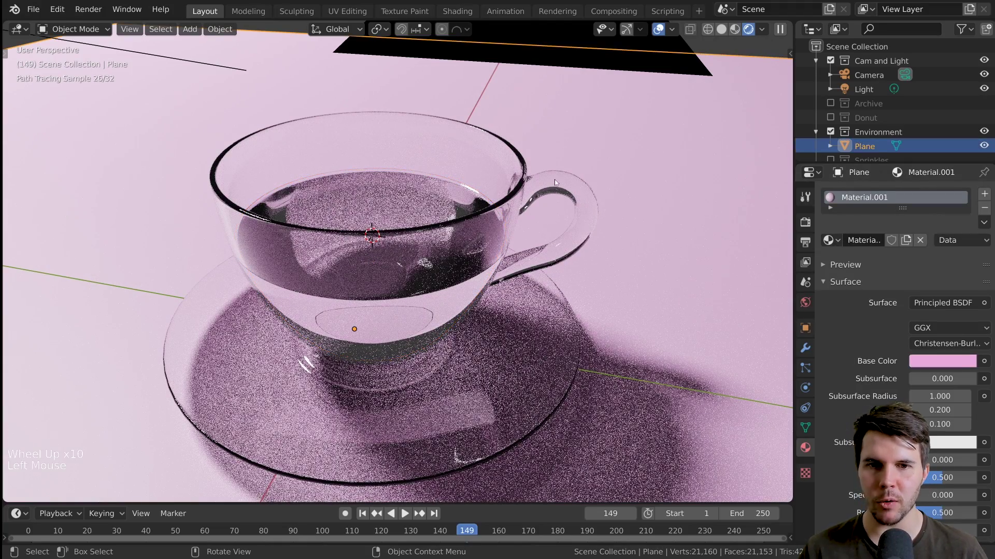
{"action": "left_click", "coordinate": [522, 325]}
{"action": "left_click", "coordinate": [523, 325]}
{"action": "left_click", "coordinate": [554, 264]}
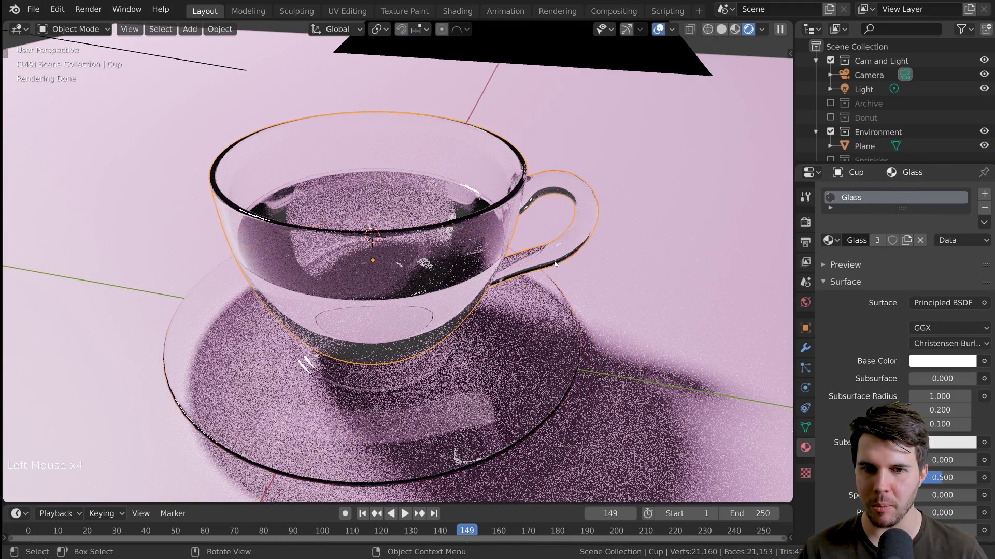
{"action": "left_click", "coordinate": [508, 196]}
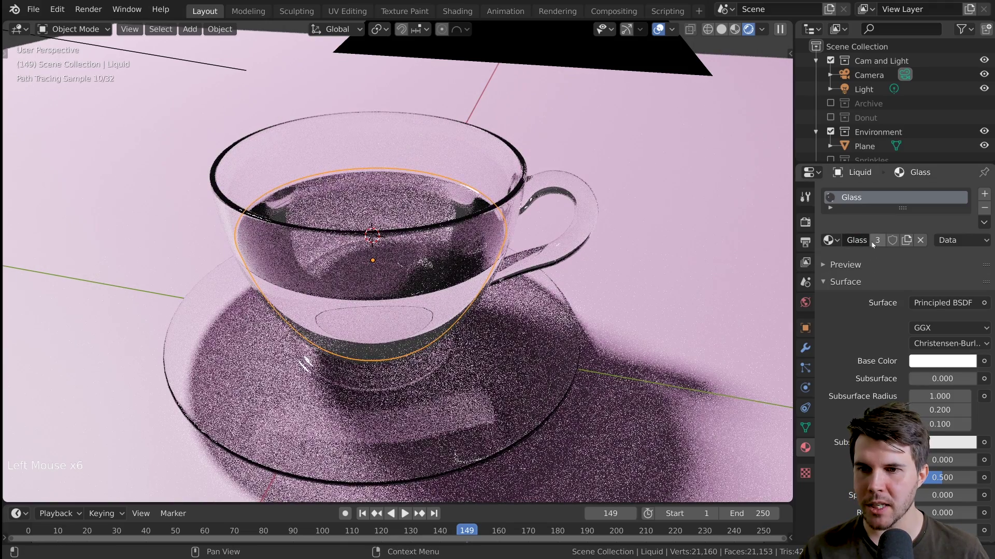
{"action": "left_click", "coordinate": [876, 240]}
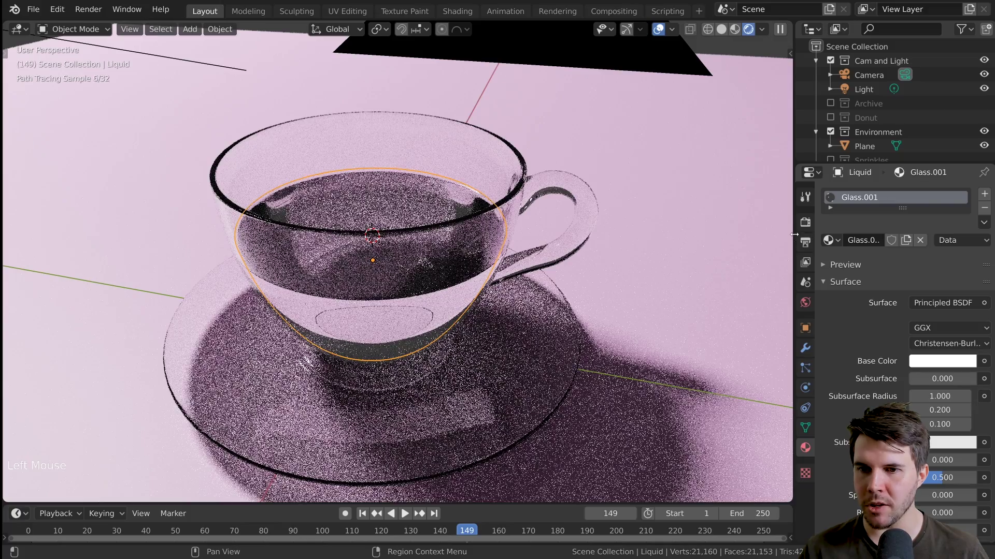
Step: Widen the material settings area and rename the liquid's material as Coffee
{"action": "left_click_drag", "start_coordinate": [794, 237], "coordinate": [872, 238]}
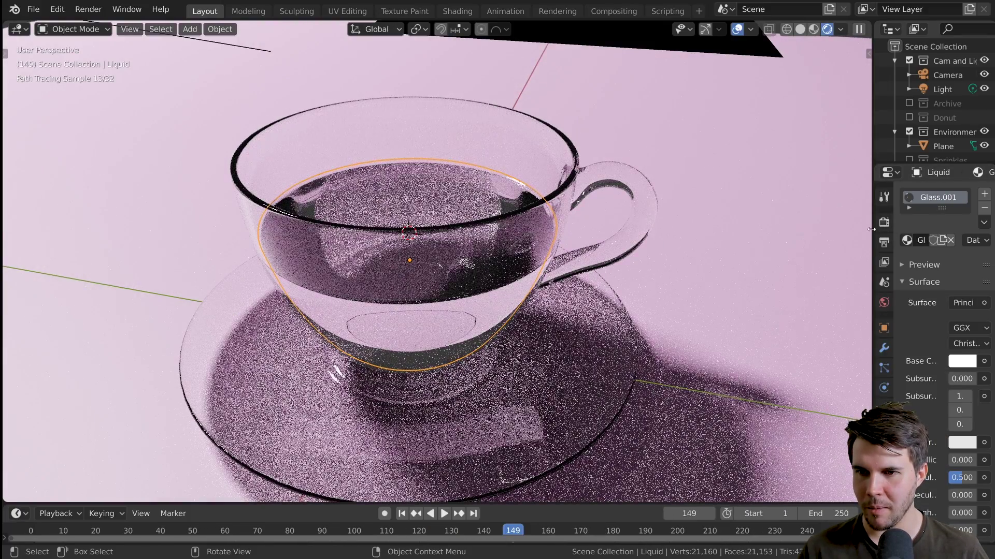
{"action": "left_click_drag", "start_coordinate": [872, 230], "coordinate": [782, 222]}
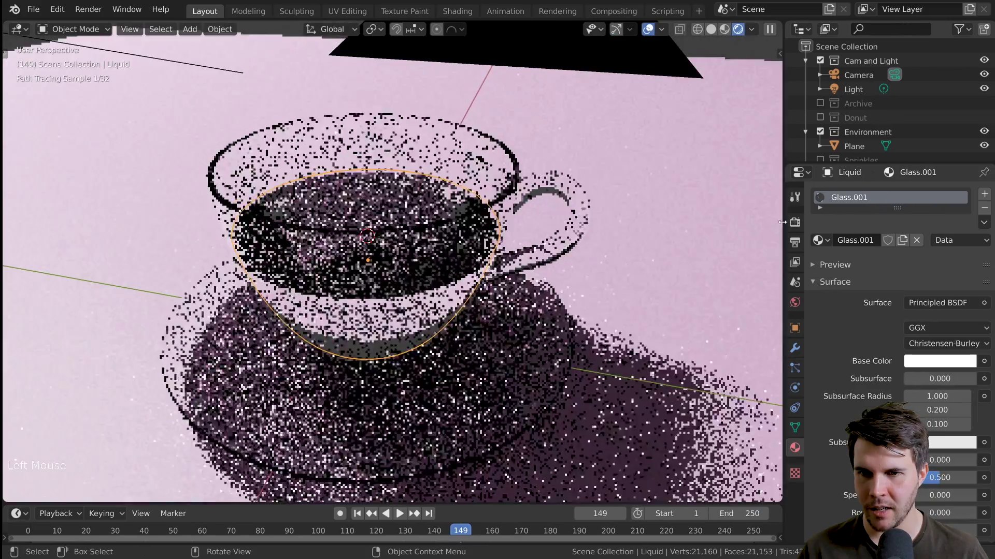
{"action": "double_click", "coordinate": [854, 240]}
{"action": "type", "text": "Coffee"}
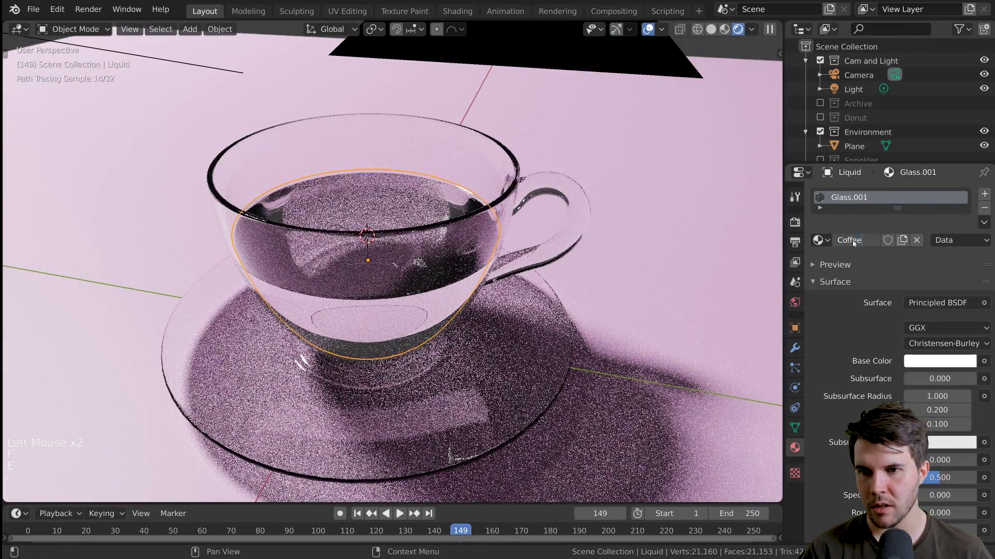
{"action": "left_click", "coordinate": [848, 250]}
Step: Try a light orange base color on the liquid's Coffee material
{"action": "left_click", "coordinate": [480, 236]}
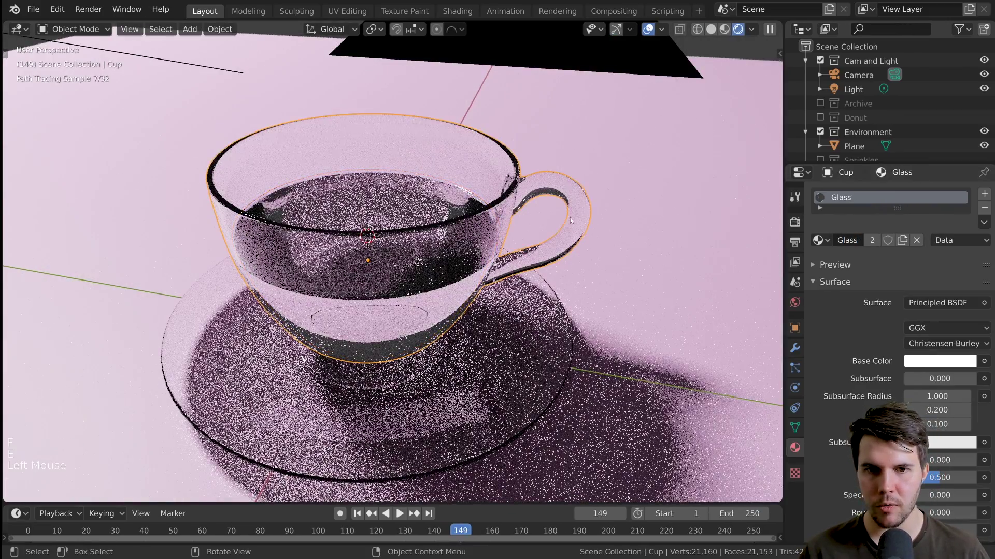
{"action": "left_click", "coordinate": [545, 338]}
{"action": "left_click", "coordinate": [546, 337]}
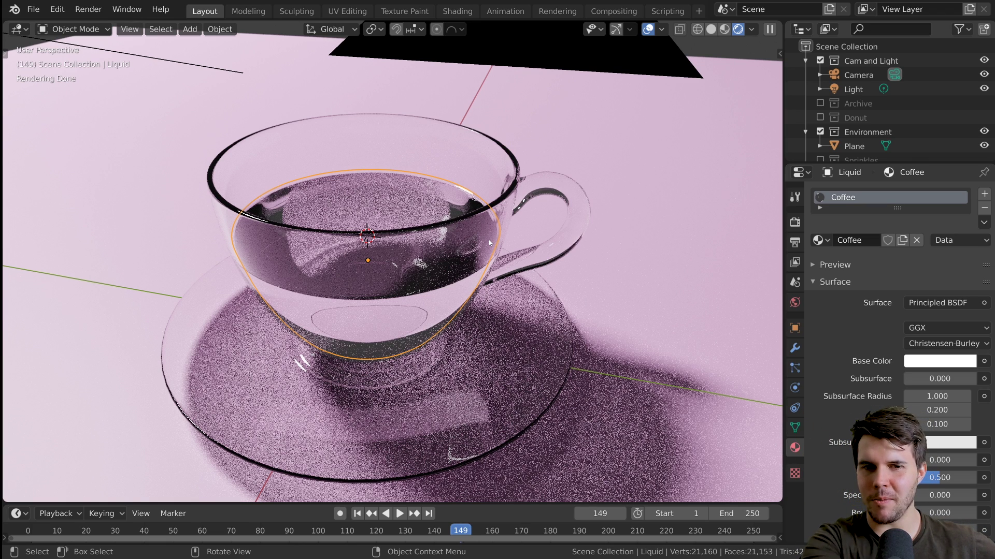
{"action": "left_click", "coordinate": [936, 363]}
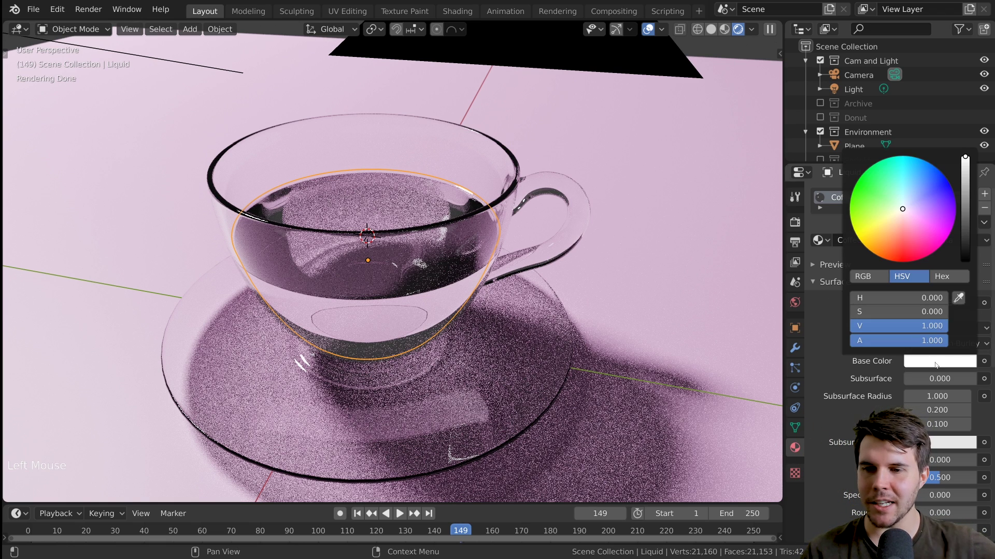
{"action": "left_click", "coordinate": [891, 232]}
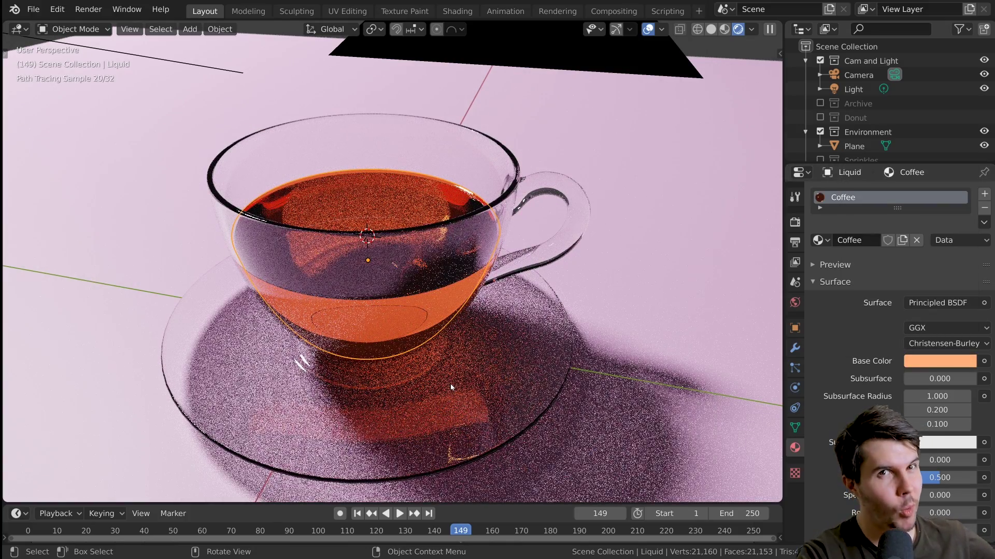
Step: Examine the orange-tinted liquid in the rendered cup from several angles and distances
{"action": "scroll", "coordinate": [458, 377], "scroll_direction": "down", "scroll_amount": 1}
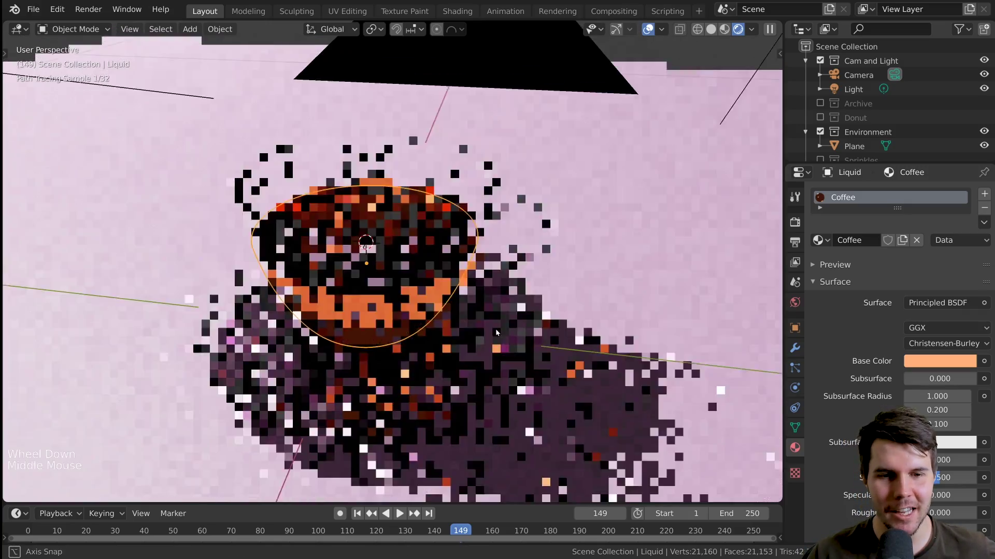
{"action": "middle_click_drag", "start_coordinate": [458, 377], "coordinate": [503, 326]}
{"action": "scroll", "coordinate": [503, 325], "scroll_direction": "down", "scroll_amount": 2}
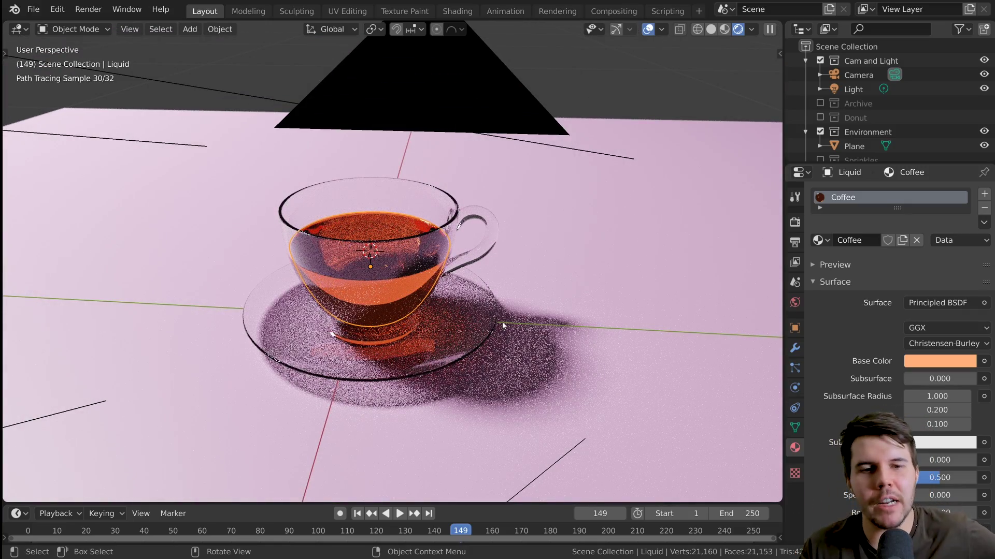
{"action": "middle_click_drag", "start_coordinate": [498, 332], "coordinate": [526, 337]}
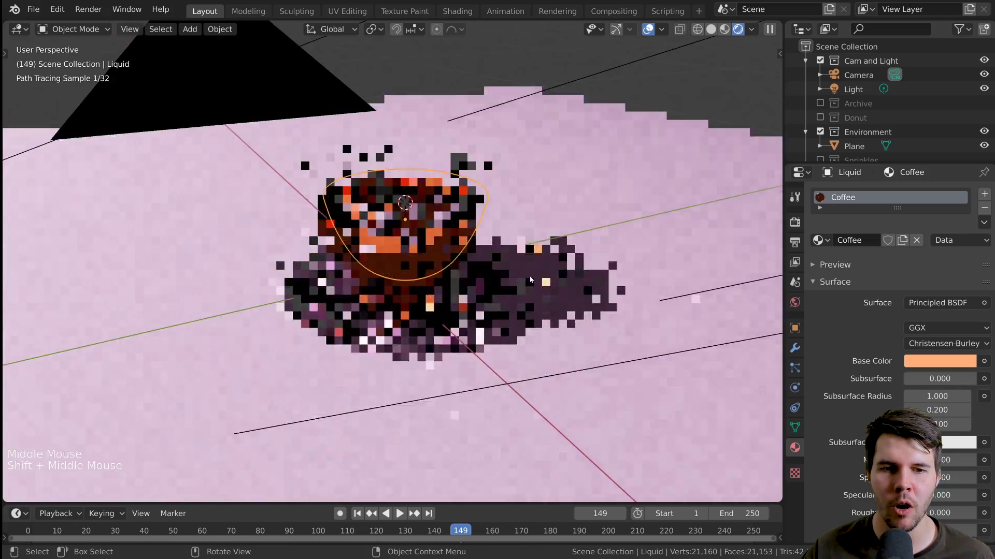
{"action": "scroll", "coordinate": [530, 280], "scroll_direction": "up", "scroll_amount": 2}
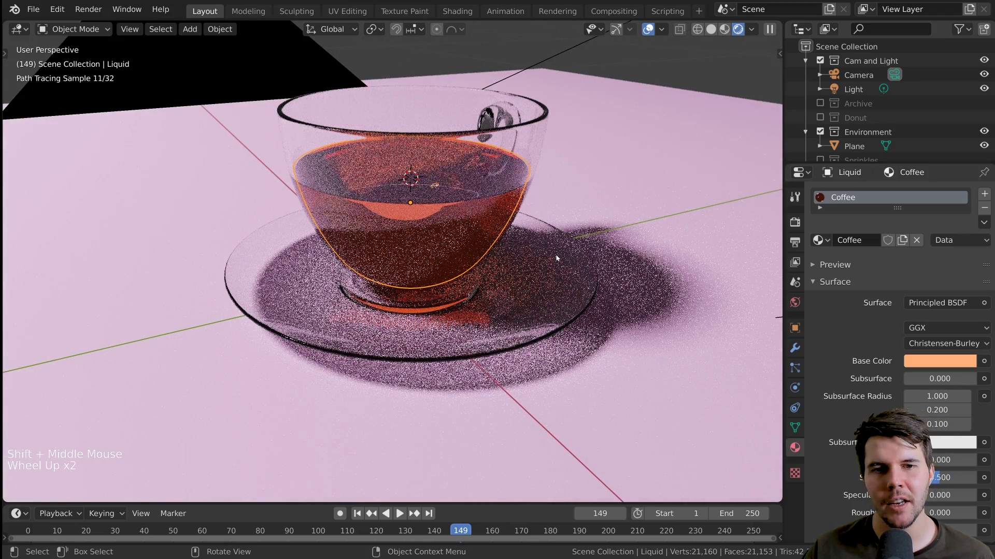
{"action": "scroll", "coordinate": [556, 258], "scroll_direction": "down", "scroll_amount": 1}
{"action": "middle_click_drag", "start_coordinate": [556, 258], "coordinate": [558, 272]}
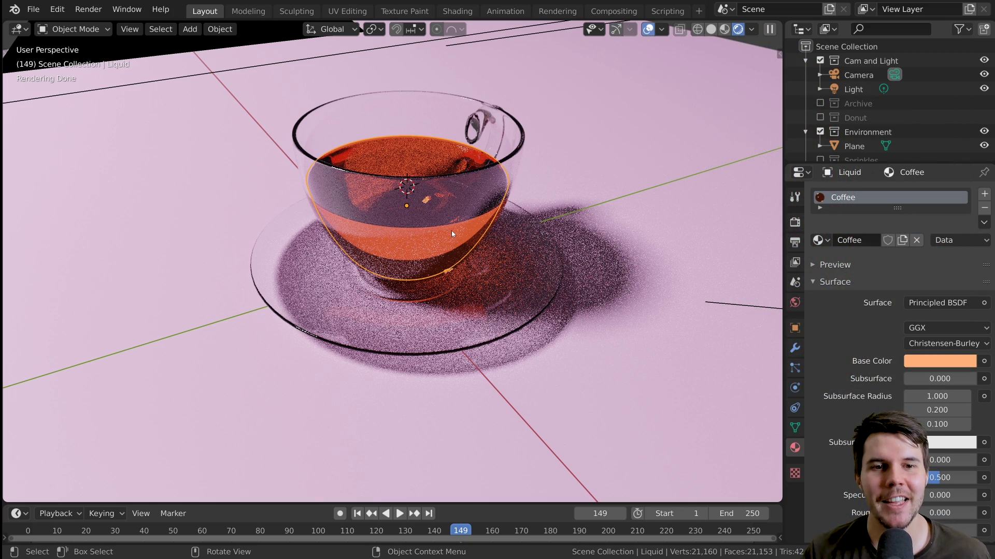
{"action": "scroll", "coordinate": [452, 231], "scroll_direction": "up", "scroll_amount": 3}
{"action": "middle_click_drag", "start_coordinate": [459, 222], "coordinate": [463, 290], "text": "shift"}
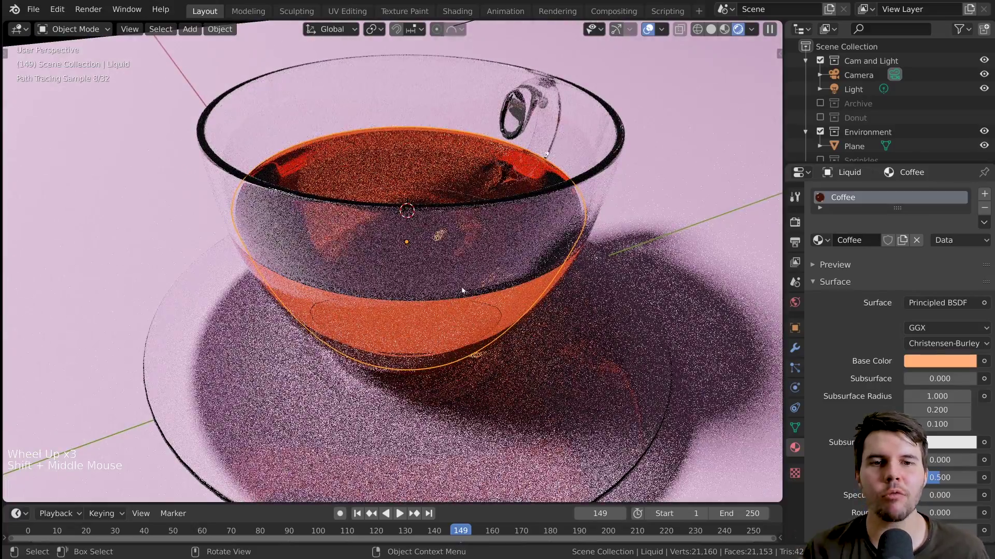
{"action": "middle_click_drag", "start_coordinate": [462, 290], "coordinate": [441, 234]}
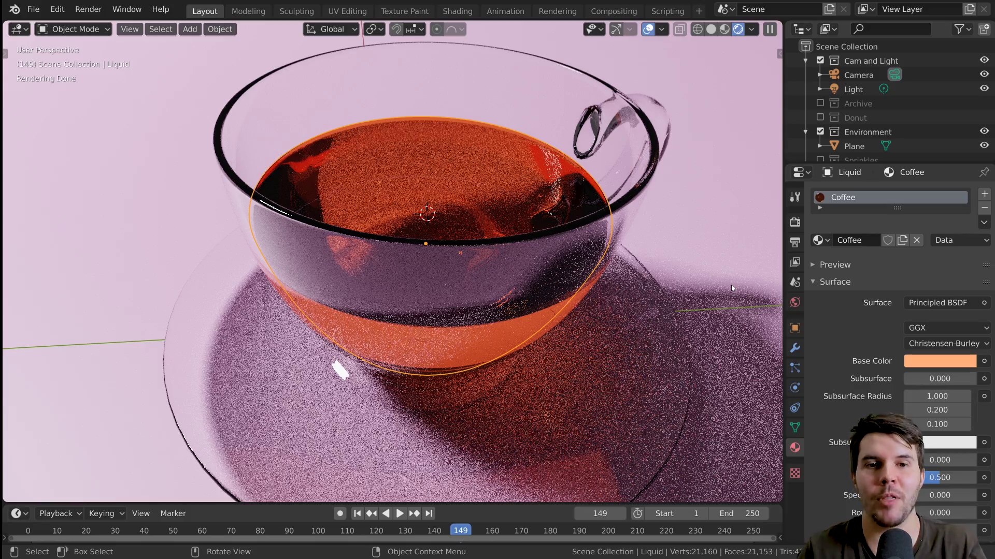
Step: Reset the Coffee material's base color to white
{"action": "left_click", "coordinate": [916, 365]}
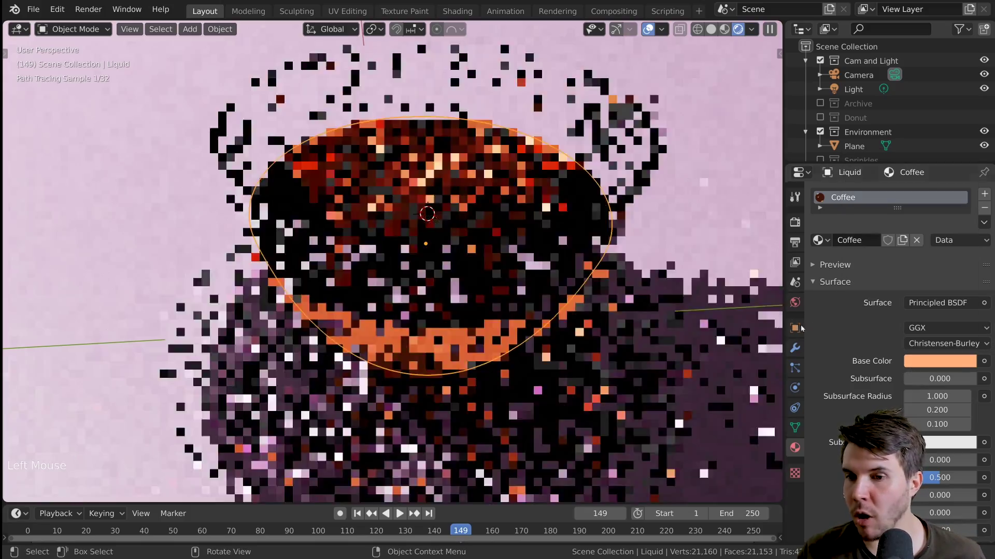
{"action": "left_click", "coordinate": [930, 358]}
{"action": "left_click_drag", "start_coordinate": [927, 314], "coordinate": [834, 317]}
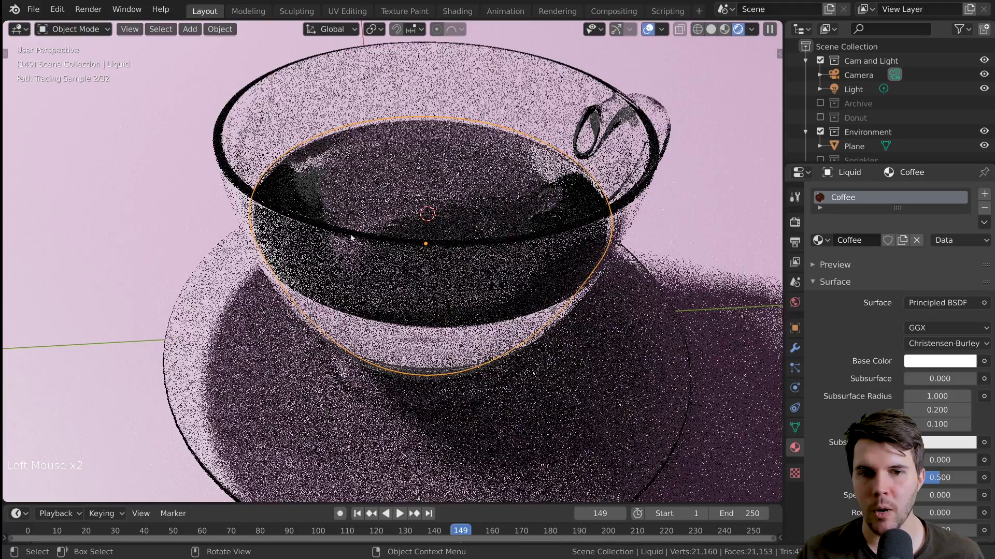
{"action": "left_click", "coordinate": [940, 361]}
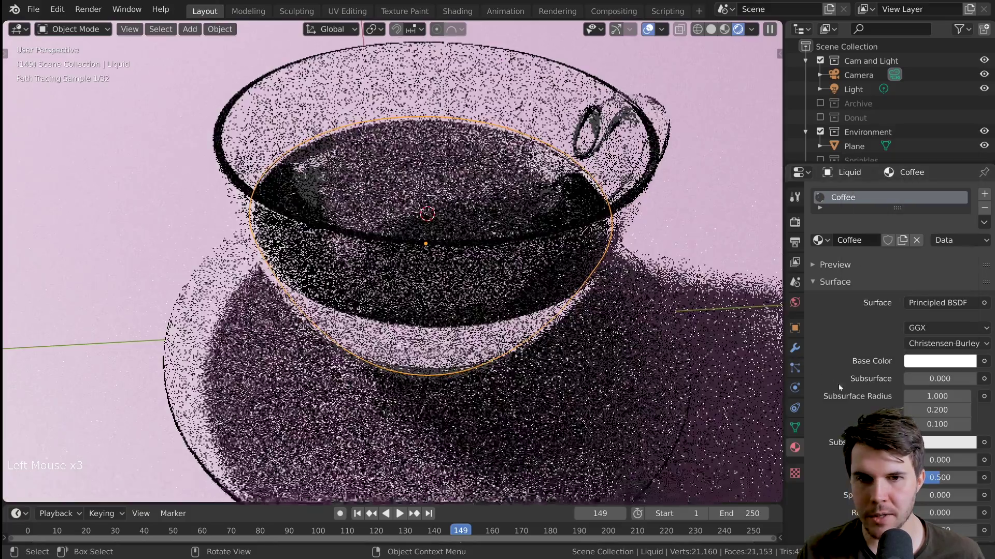
Step: Assign a Volume Absorption shader to the volume input of the Coffee material
{"action": "scroll", "coordinate": [853, 409], "scroll_direction": "down", "scroll_amount": 20}
{"action": "scroll", "coordinate": [854, 408], "scroll_direction": "down", "scroll_amount": 20}
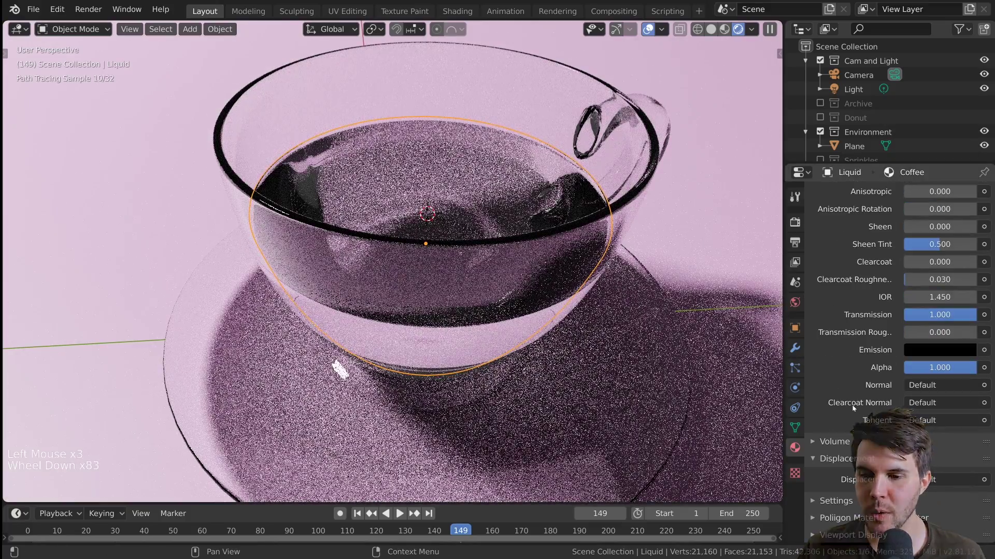
{"action": "left_click", "coordinate": [844, 444]}
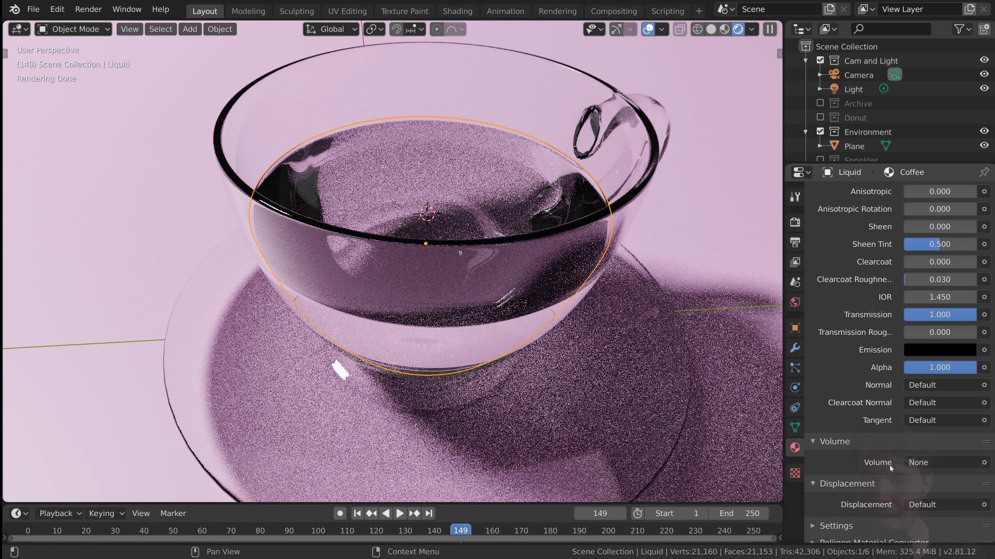
{"action": "left_click", "coordinate": [928, 464]}
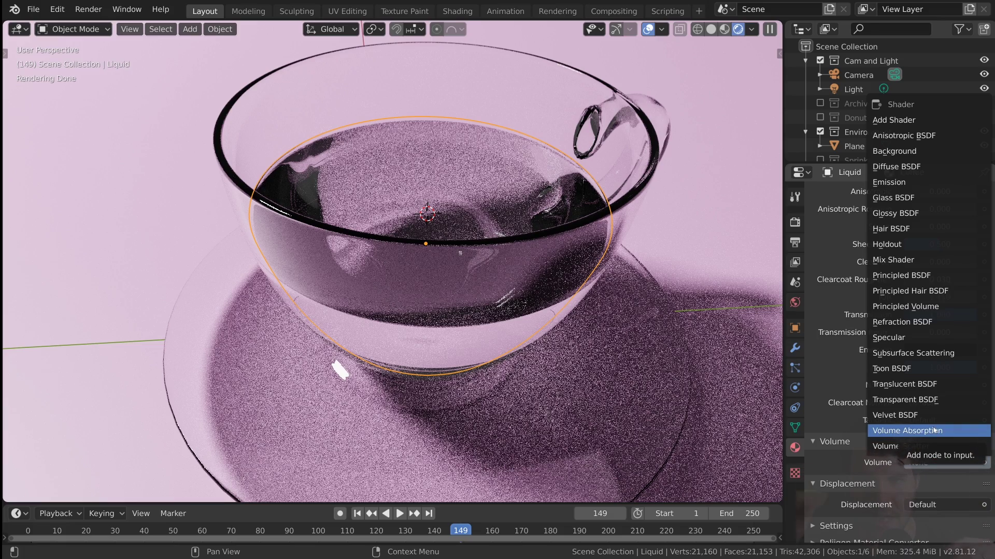
{"action": "left_click", "coordinate": [934, 430]}
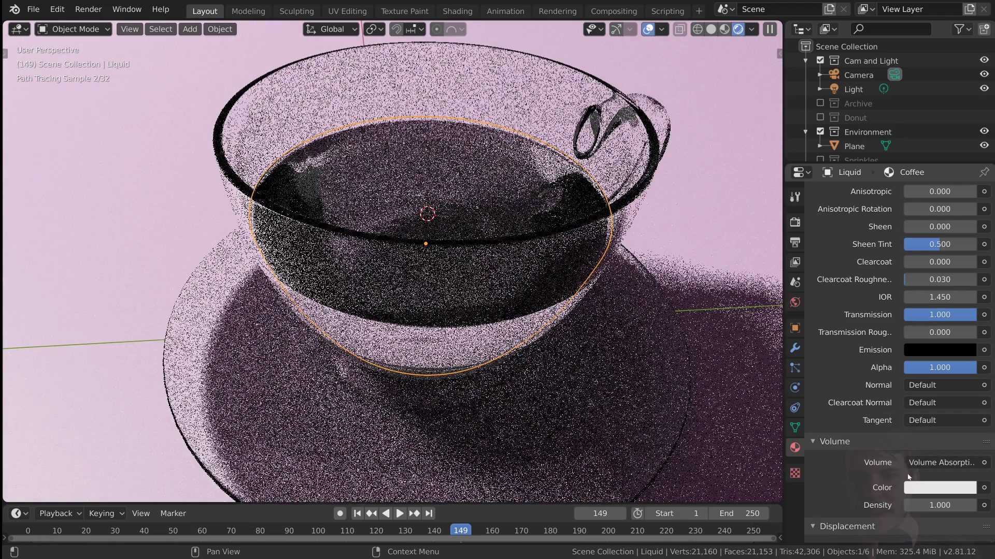
{"action": "scroll", "coordinate": [918, 490], "scroll_direction": "up", "scroll_amount": 20}
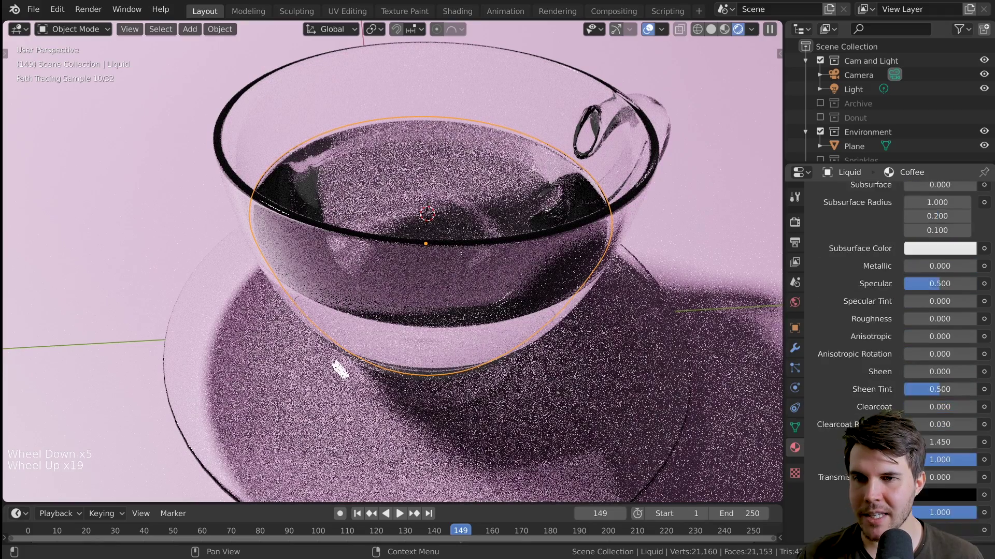
{"action": "scroll", "coordinate": [849, 393], "scroll_direction": "down", "scroll_amount": 20}
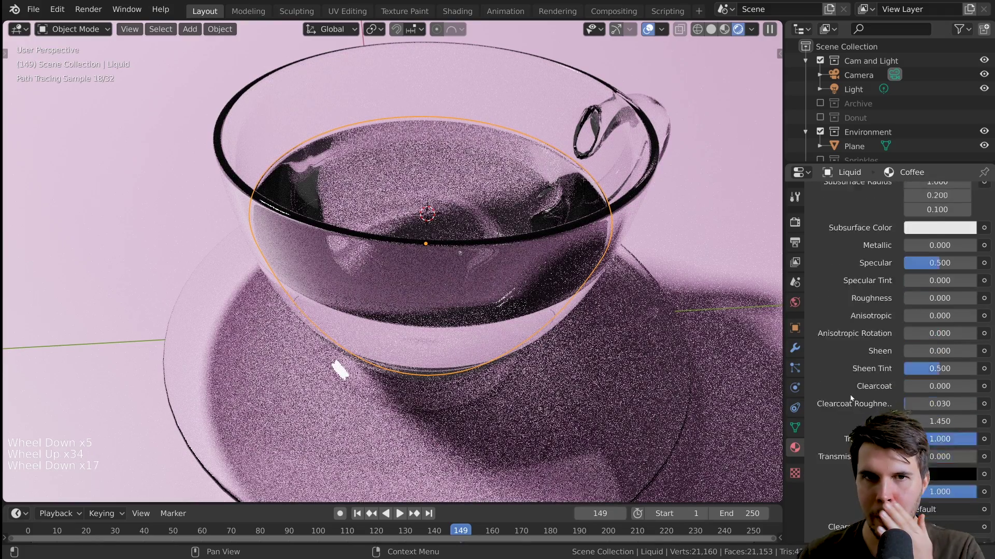
{"action": "scroll", "coordinate": [849, 394], "scroll_direction": "down", "scroll_amount": 1}
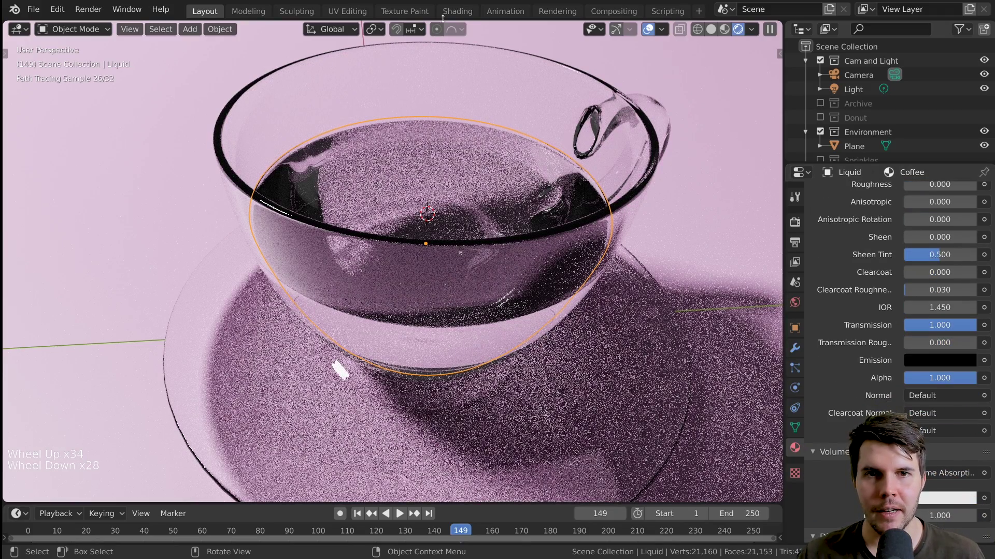
Step: Open the Shading workspace and separate the Coffee material's overlapping Principled BSDF and Volume Absorption nodes
{"action": "left_click", "coordinate": [457, 11]}
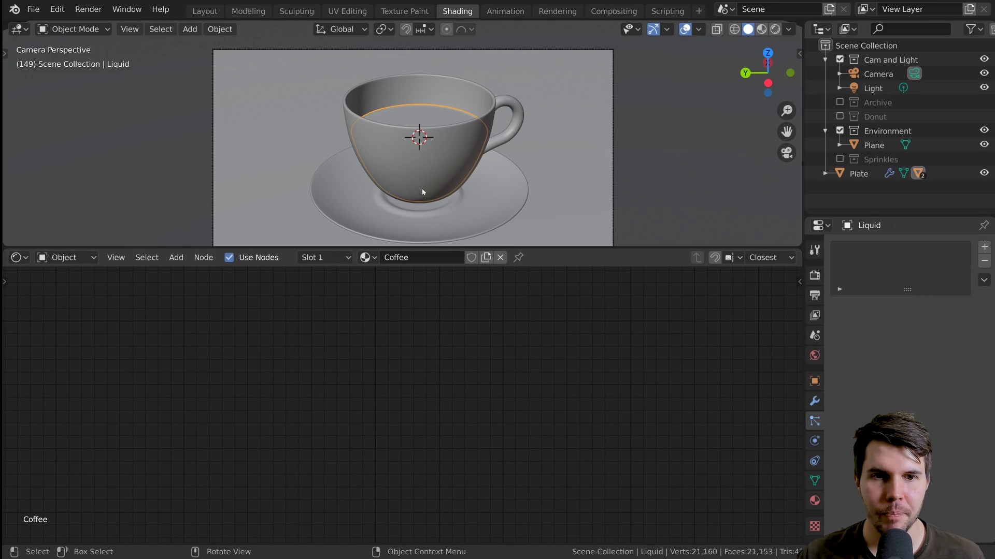
{"action": "scroll", "coordinate": [469, 358], "scroll_direction": "down", "scroll_amount": 20}
{"action": "scroll", "coordinate": [471, 395], "scroll_direction": "up", "scroll_amount": 7}
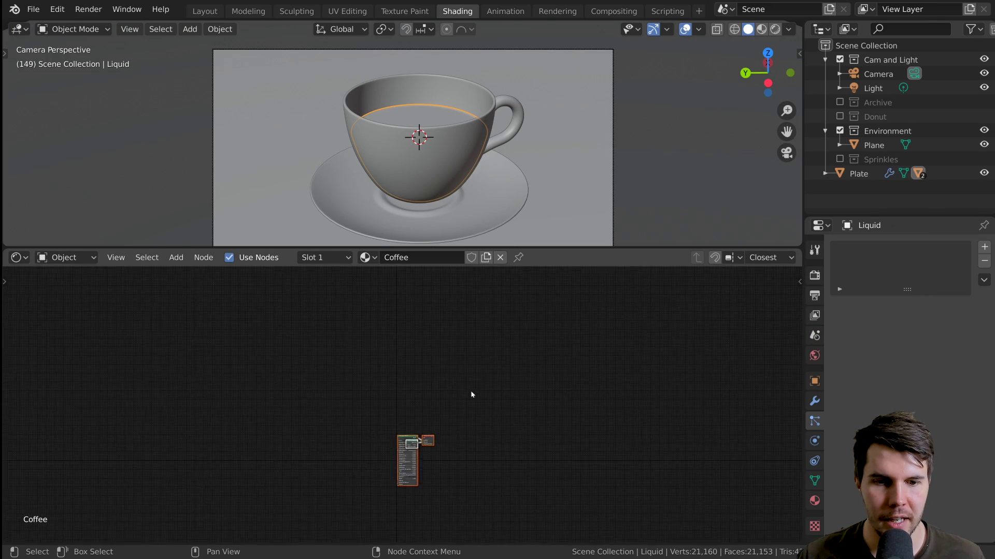
{"action": "middle_click_drag", "start_coordinate": [474, 488], "coordinate": [492, 325]}
{"action": "scroll", "coordinate": [492, 325], "scroll_direction": "up", "scroll_amount": 5}
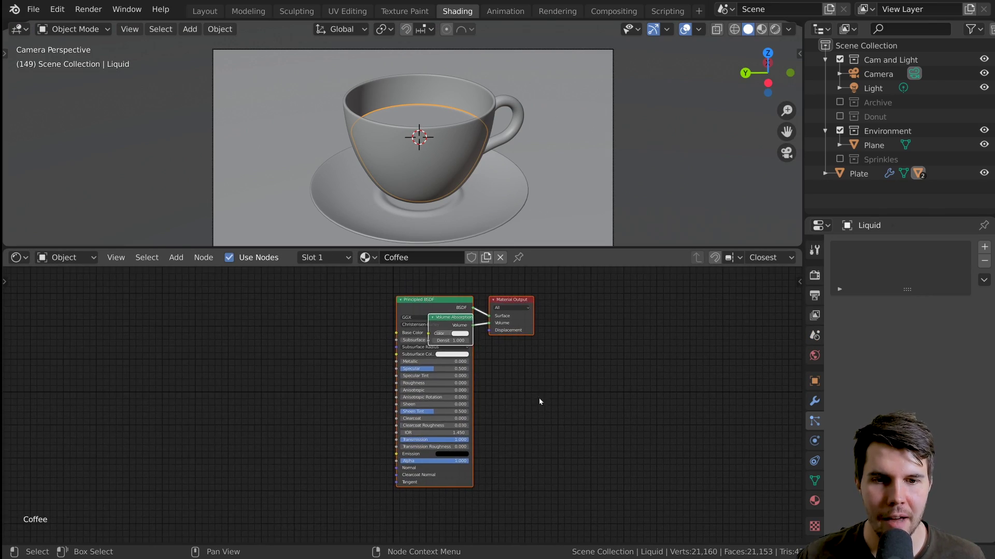
{"action": "left_click_drag", "start_coordinate": [407, 300], "coordinate": [336, 288]}
{"action": "left_click_drag", "start_coordinate": [440, 323], "coordinate": [430, 342]}
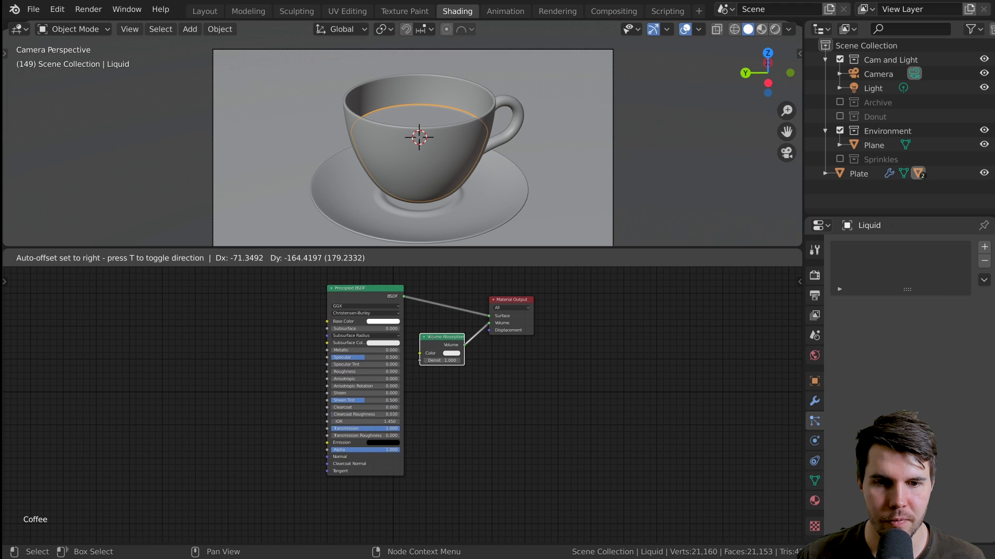
{"action": "scroll", "coordinate": [512, 378], "scroll_direction": "up", "scroll_amount": 3}
{"action": "middle_click_drag", "start_coordinate": [512, 378], "coordinate": [513, 401]}
Step: Show the Coffee material's surface settings alongside its node tree and look through them
{"action": "left_click", "coordinate": [815, 501]}
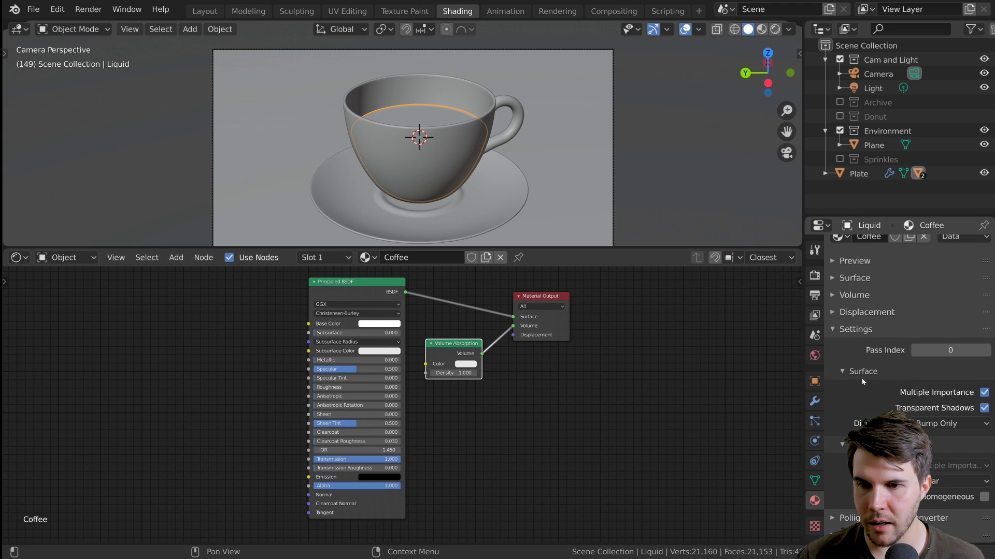
{"action": "scroll", "coordinate": [863, 368], "scroll_direction": "up", "scroll_amount": 3}
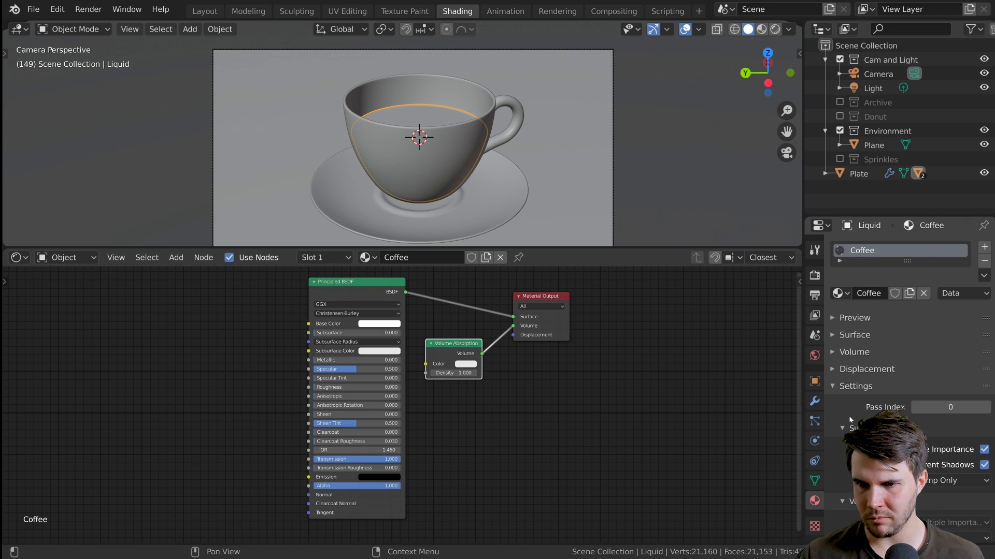
{"action": "left_click", "coordinate": [853, 336]}
{"action": "scroll", "coordinate": [866, 390], "scroll_direction": "down", "scroll_amount": 10}
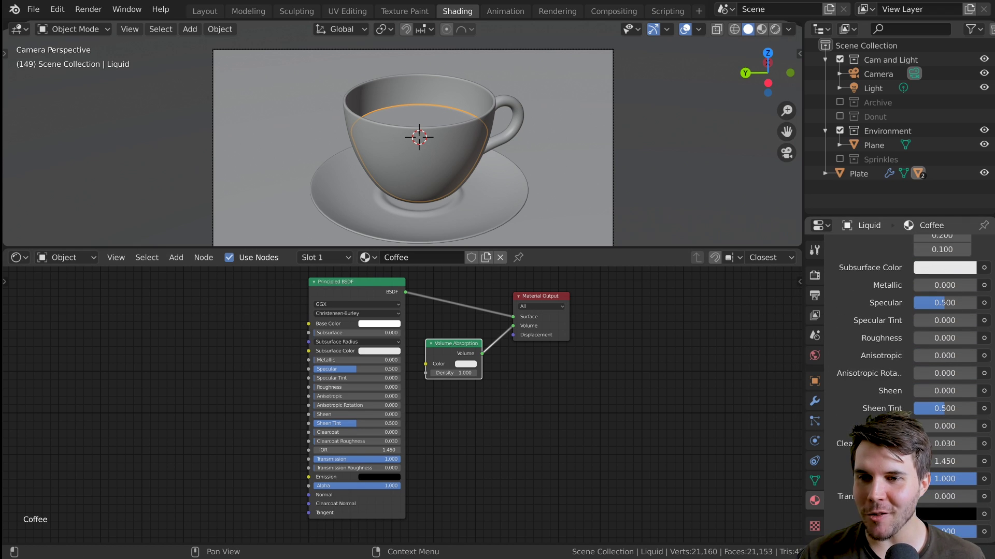
{"action": "scroll", "coordinate": [891, 363], "scroll_direction": "up", "scroll_amount": 2}
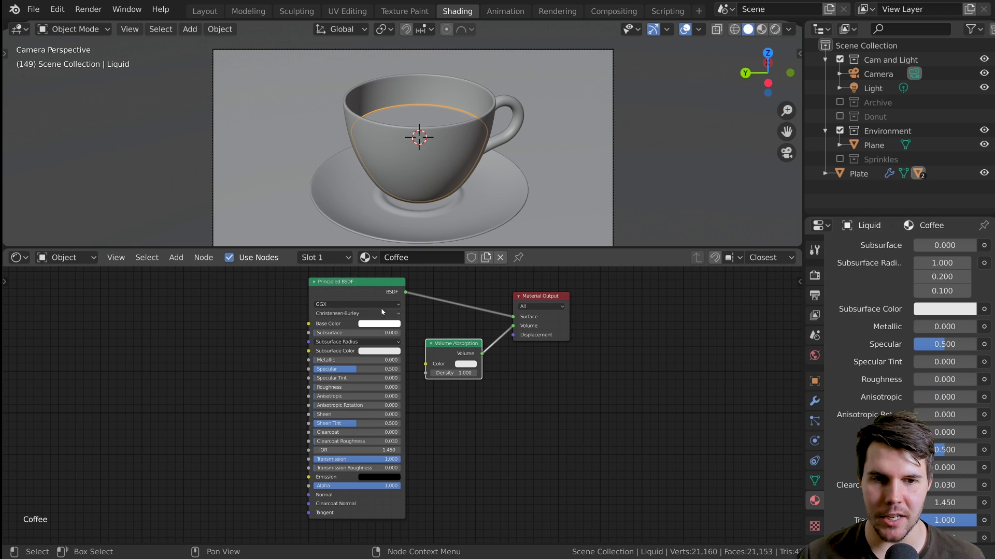
Step: Move the Volume Absorption node slightly and examine its link to the volume input of the Material Output node
{"action": "scroll", "coordinate": [387, 293], "scroll_direction": "up", "scroll_amount": 3}
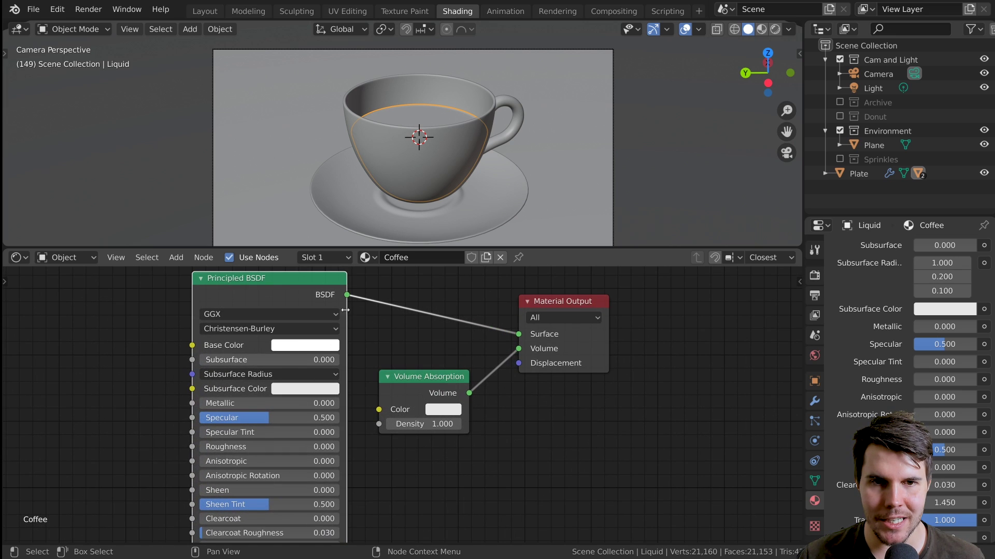
{"action": "left_click_drag", "start_coordinate": [448, 377], "coordinate": [457, 356]}
{"action": "scroll", "coordinate": [643, 334], "scroll_direction": "up", "scroll_amount": 4}
{"action": "middle_click_drag", "start_coordinate": [642, 335], "coordinate": [460, 380]}
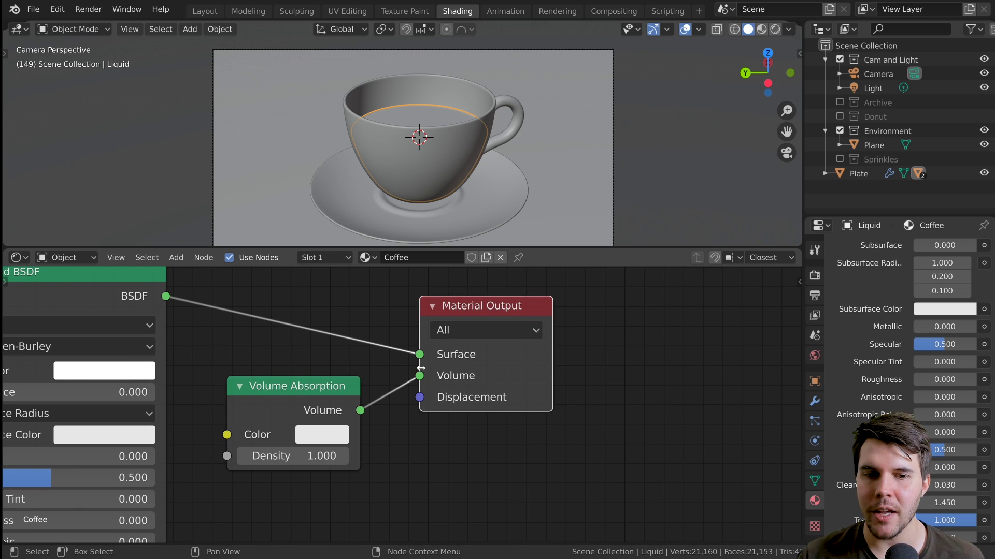
{"action": "mouse_move", "coordinate": [420, 376]}
{"action": "left_mouse_down"}
{"action": "mouse_move", "coordinate": [414, 382]}
{"action": "mouse_move", "coordinate": [420, 376]}
{"action": "left_mouse_up"}
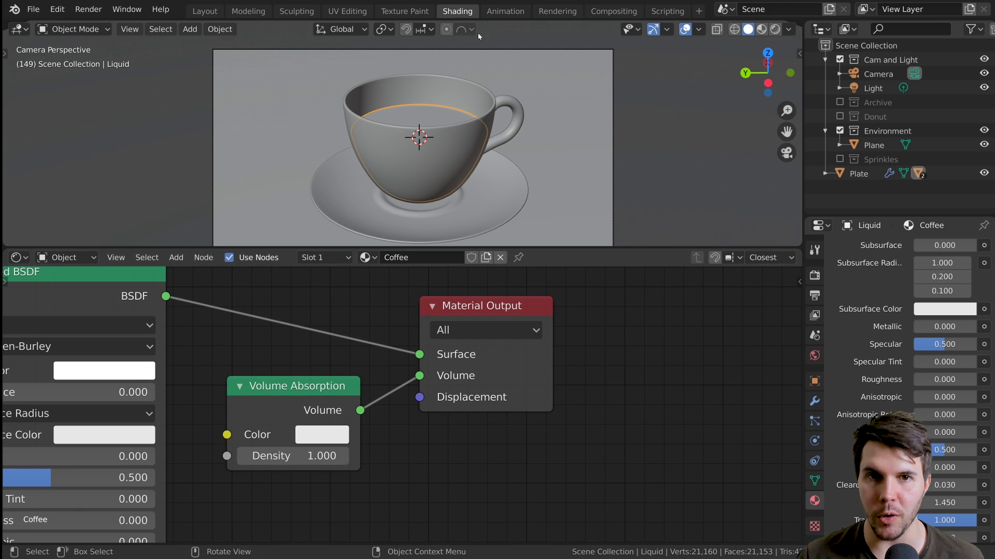
Step: Return to the Layout workspace, raise the Coffee material's volume density to 163.3 and deselect all objects
{"action": "scroll", "coordinate": [902, 339], "scroll_direction": "down", "scroll_amount": 4}
{"action": "scroll", "coordinate": [902, 340], "scroll_direction": "down", "scroll_amount": 3}
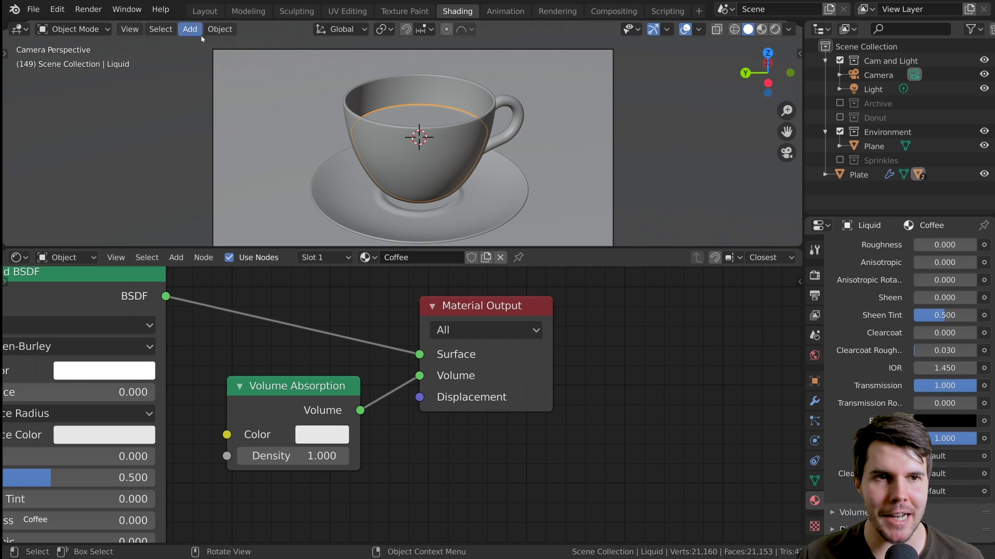
{"action": "left_click", "coordinate": [204, 11]}
{"action": "scroll", "coordinate": [600, 250], "scroll_direction": "down", "scroll_amount": 20}
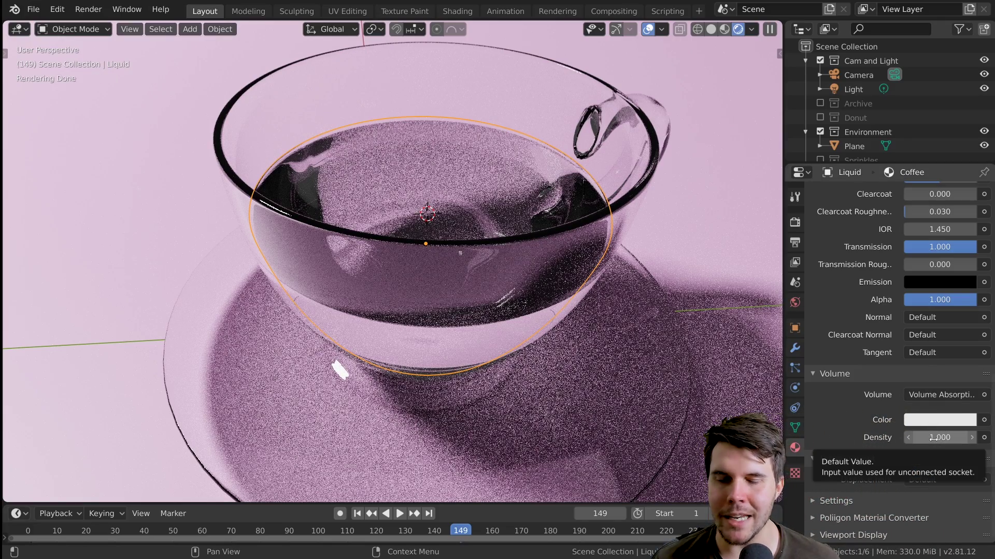
{"action": "left_click_drag", "start_coordinate": [933, 437], "coordinate": [950, 438]}
{"action": "key", "text": "alt+a"}
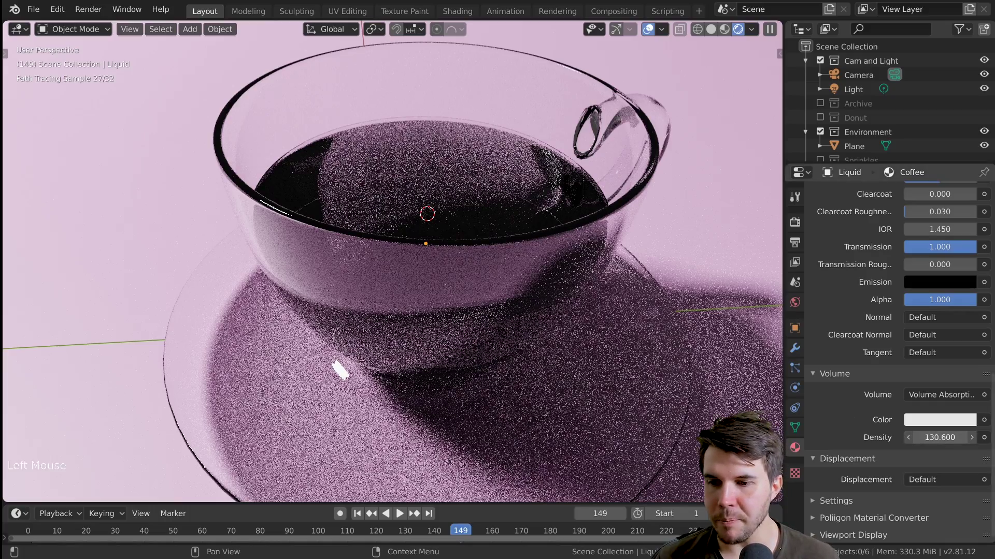
{"action": "left_click_drag", "start_coordinate": [939, 438], "coordinate": [949, 437]}
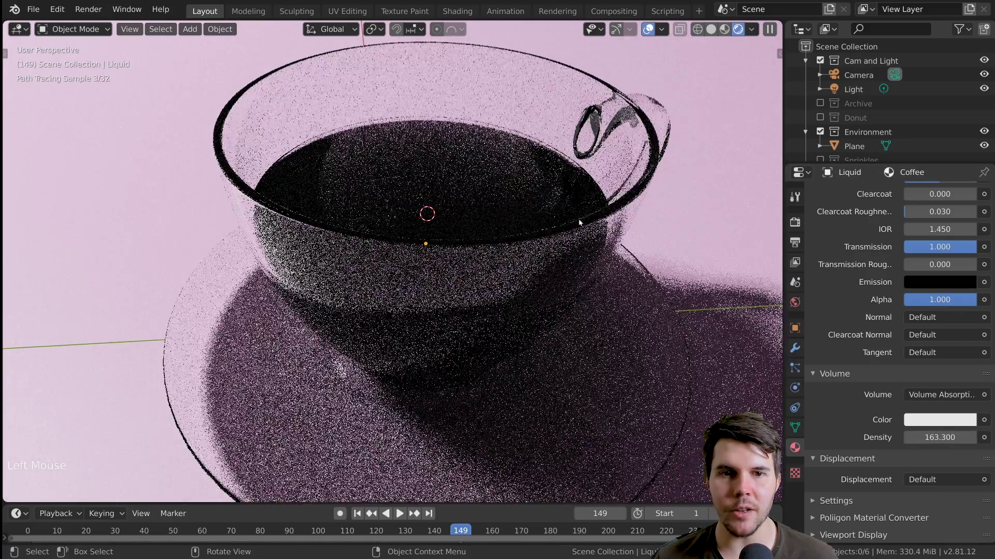
Step: Switch to the camera view, raise the camera about 0.16 m and rotate it about 12° to look down into the cup
{"action": "scroll", "coordinate": [477, 201], "scroll_direction": "up", "scroll_amount": 2}
{"action": "middle_click_drag", "start_coordinate": [477, 200], "coordinate": [404, 279], "text": "shift"}
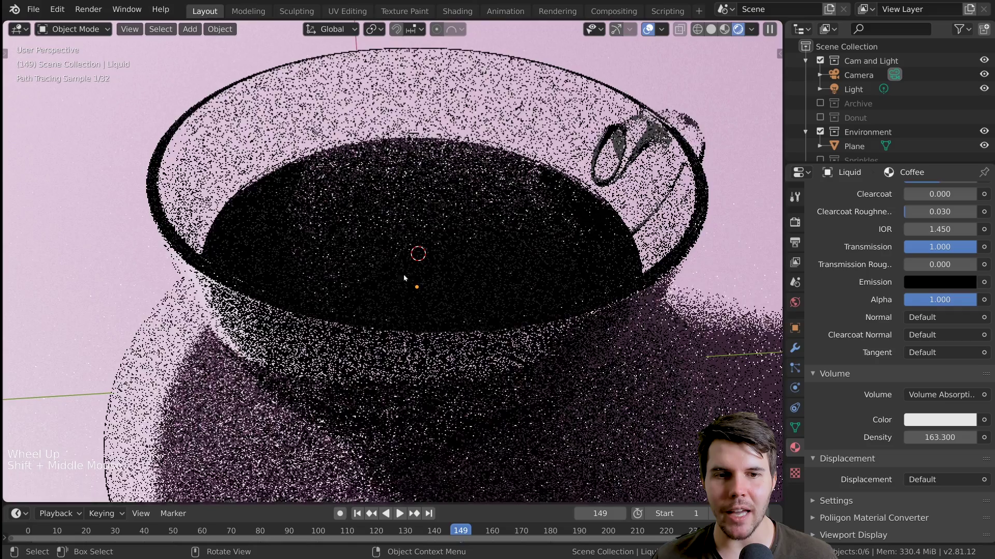
{"action": "key", "text": "KP_0"}
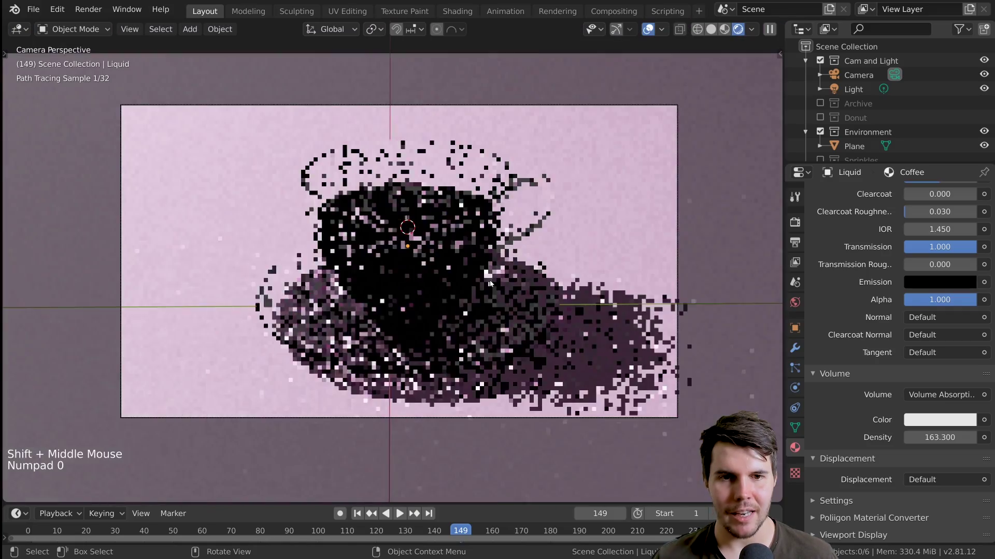
{"action": "left_click", "coordinate": [864, 76]}
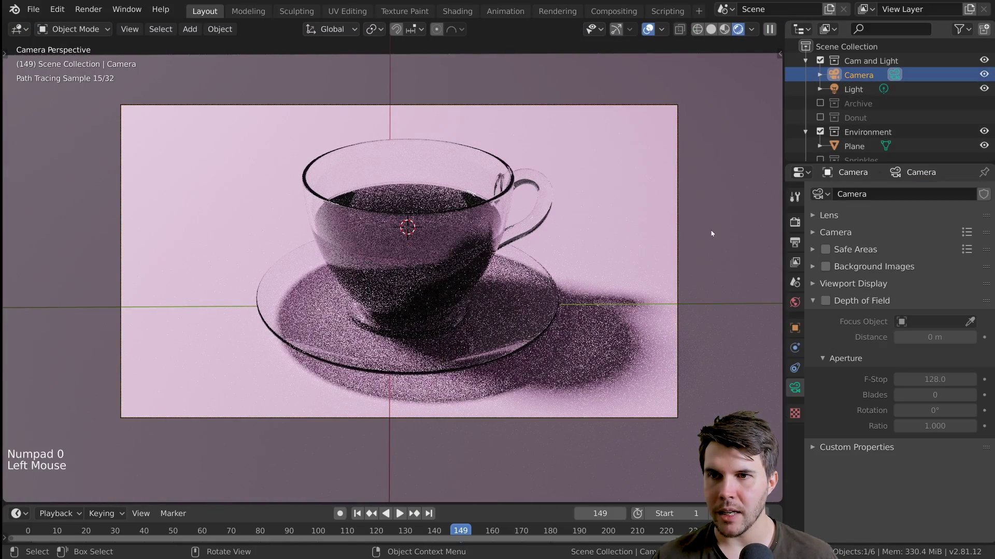
{"action": "key", "text": "g"}
{"action": "left_click", "coordinate": [672, 228]}
{"action": "key", "text": "r"}
{"action": "key", "text": "r"}
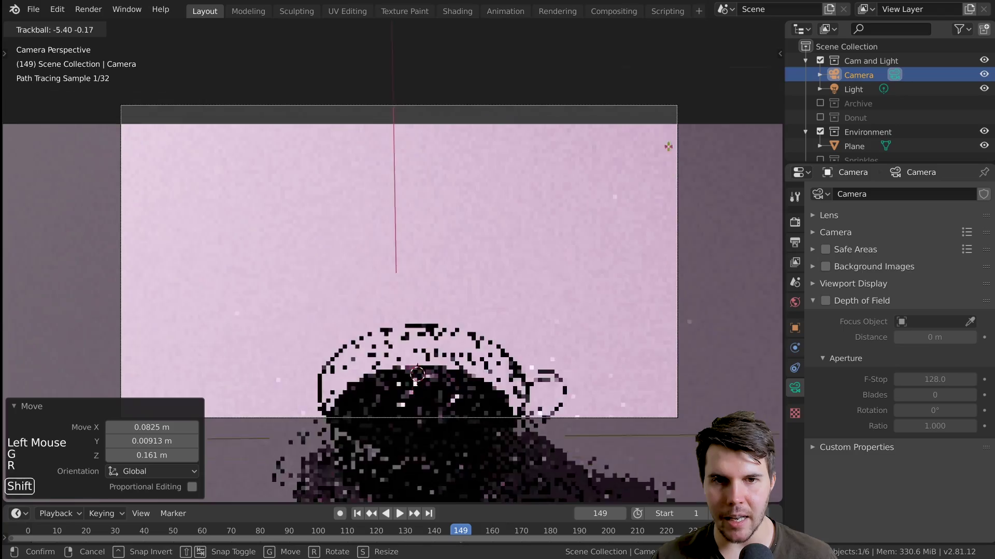
{"action": "left_click", "coordinate": [627, 191]}
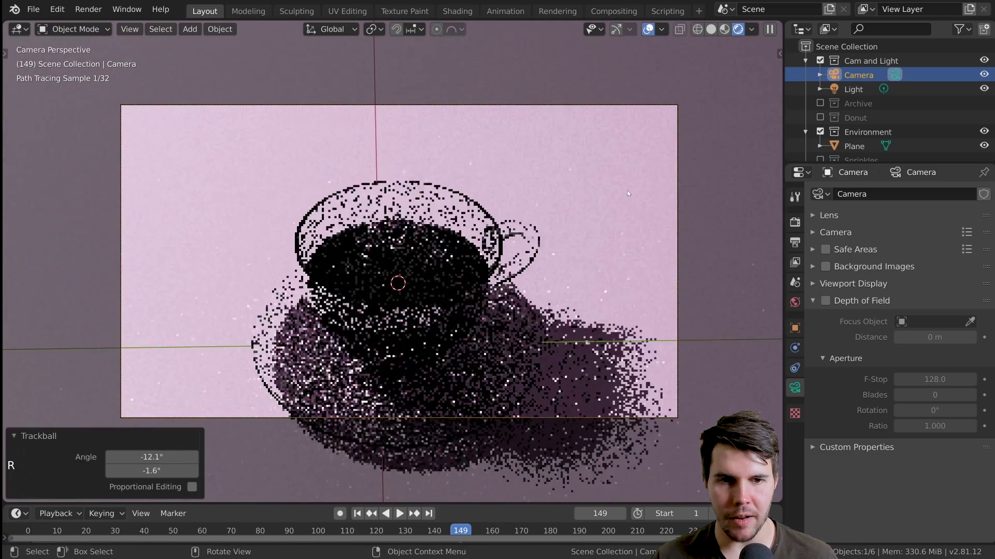
Step: Limit the rendered preview to a small region over the liquid and the cup's front wall for close inspection
{"action": "key", "text": "ctrl+b"}
{"action": "left_click_drag", "start_coordinate": [329, 241], "coordinate": [463, 362]}
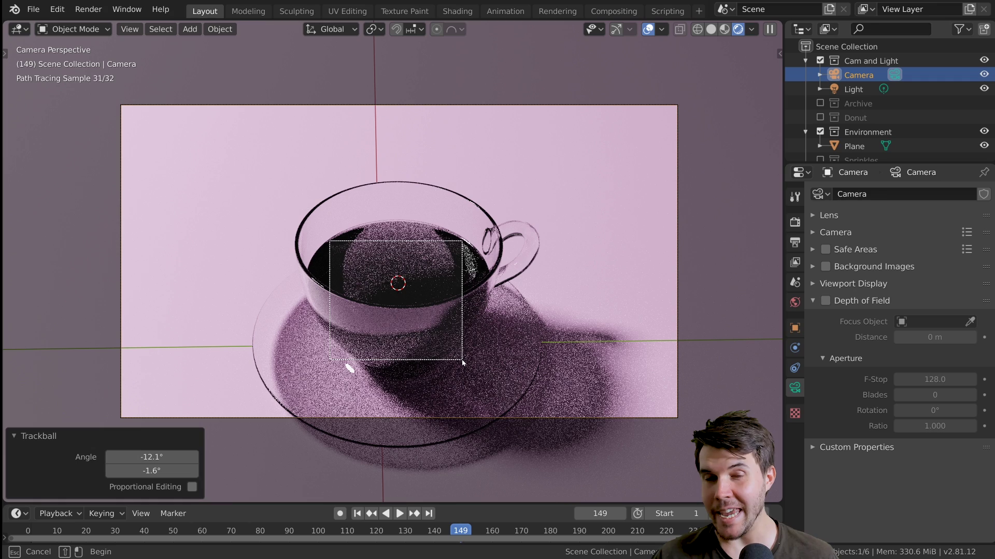
{"action": "left_click_drag", "start_coordinate": [463, 362], "coordinate": [463, 362]}
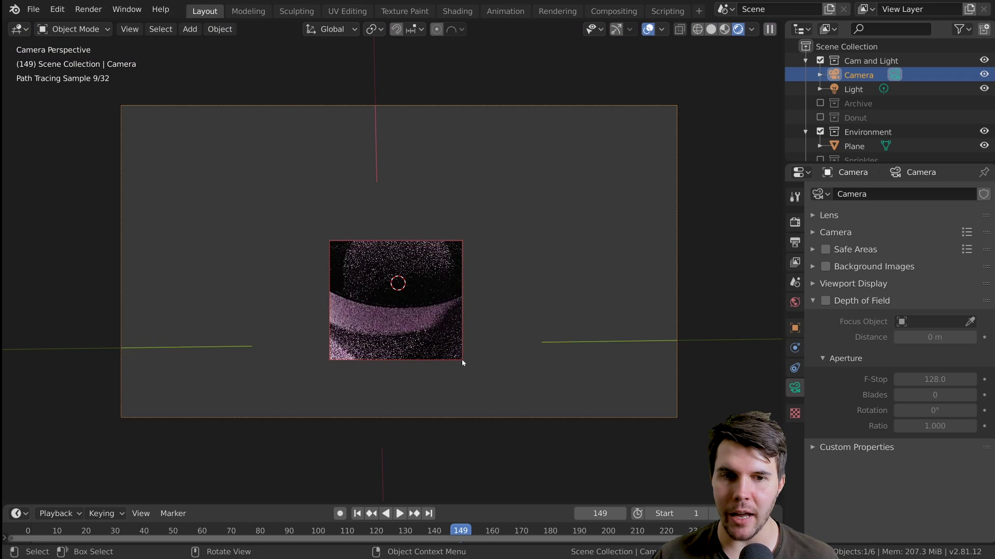
{"action": "scroll", "coordinate": [311, 277], "scroll_direction": "up", "scroll_amount": 3}
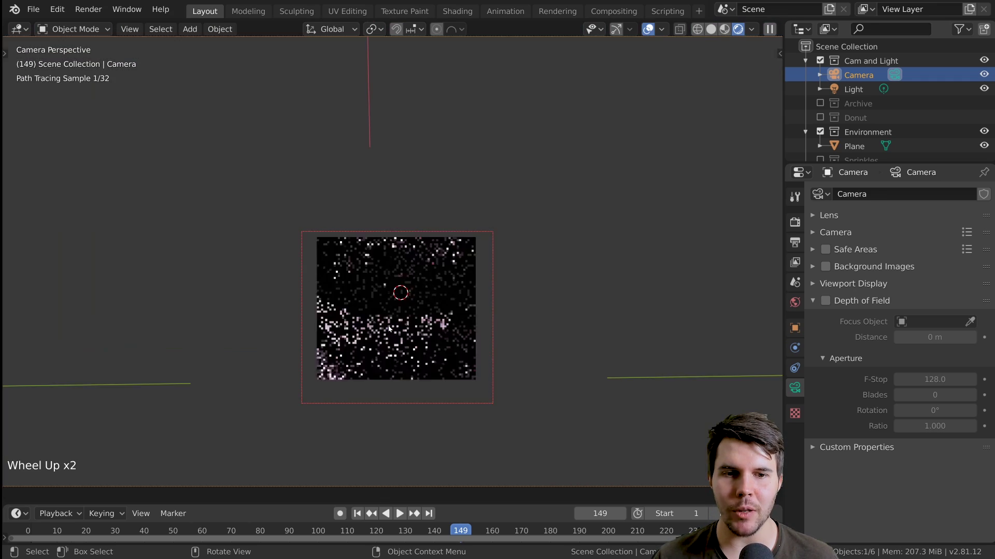
{"action": "middle_click_drag", "start_coordinate": [427, 357], "coordinate": [424, 341], "text": "shift"}
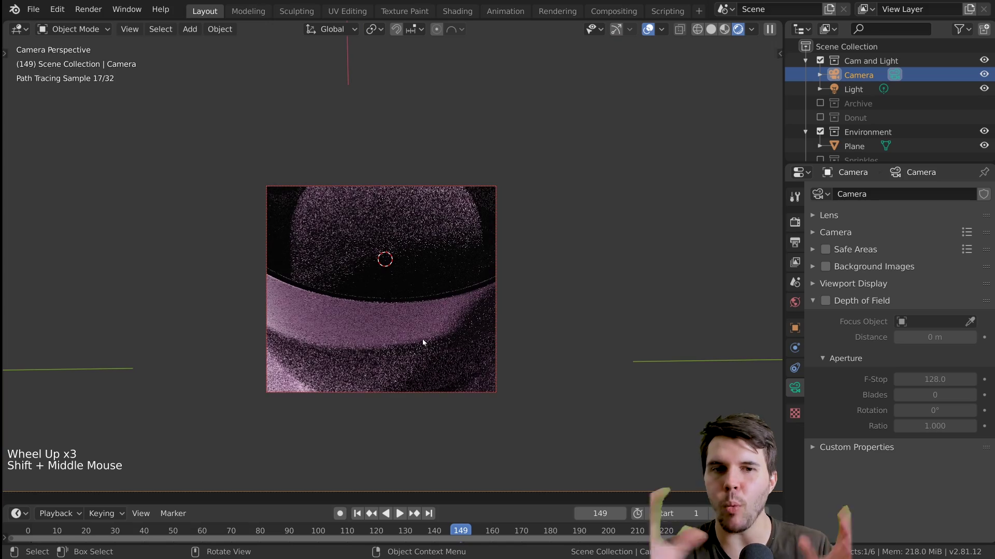
{"action": "scroll", "coordinate": [428, 372], "scroll_direction": "up", "scroll_amount": 2}
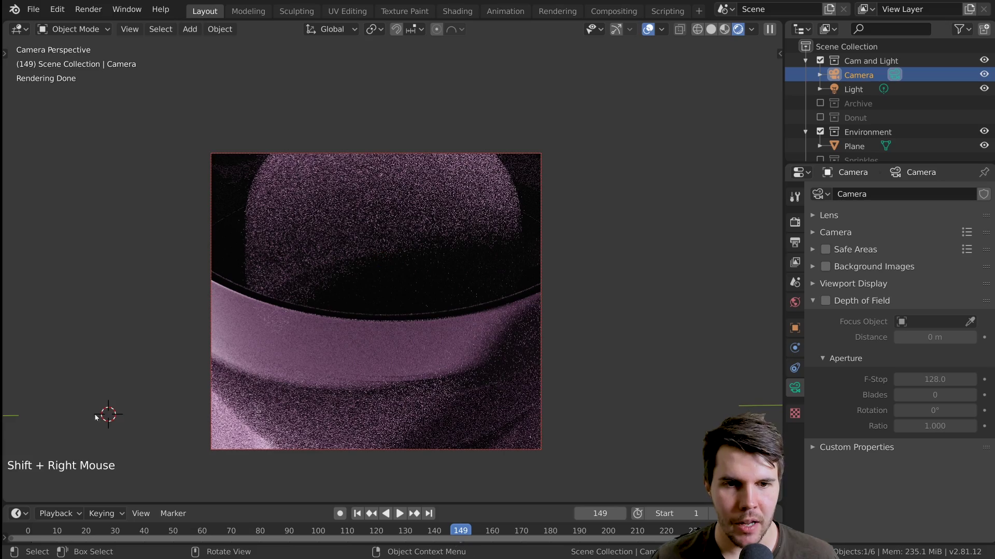
Step: Select the liquid, try a volume density of 0, and set the density to 236.8
{"action": "left_click", "coordinate": [414, 233]}
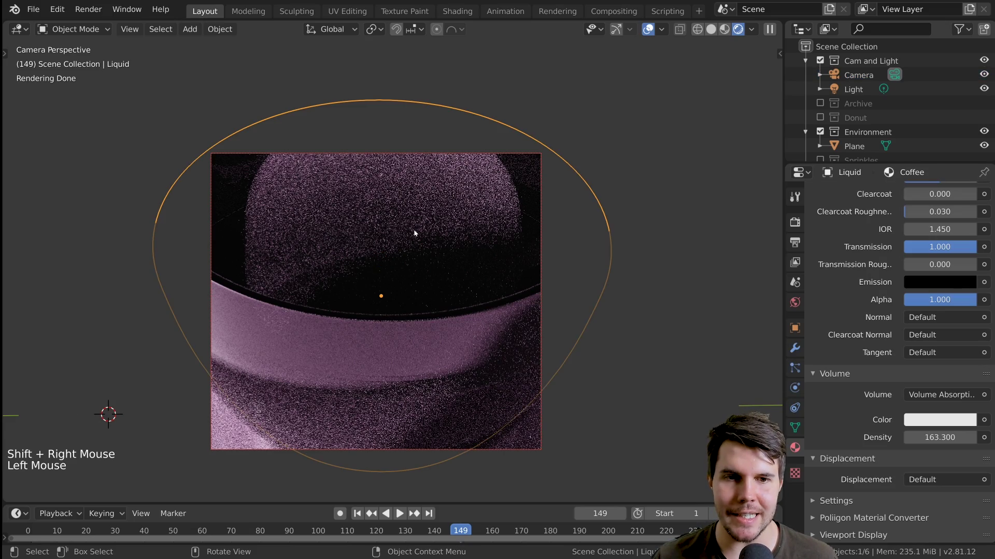
{"action": "left_click_drag", "start_coordinate": [942, 439], "coordinate": [893, 439]}
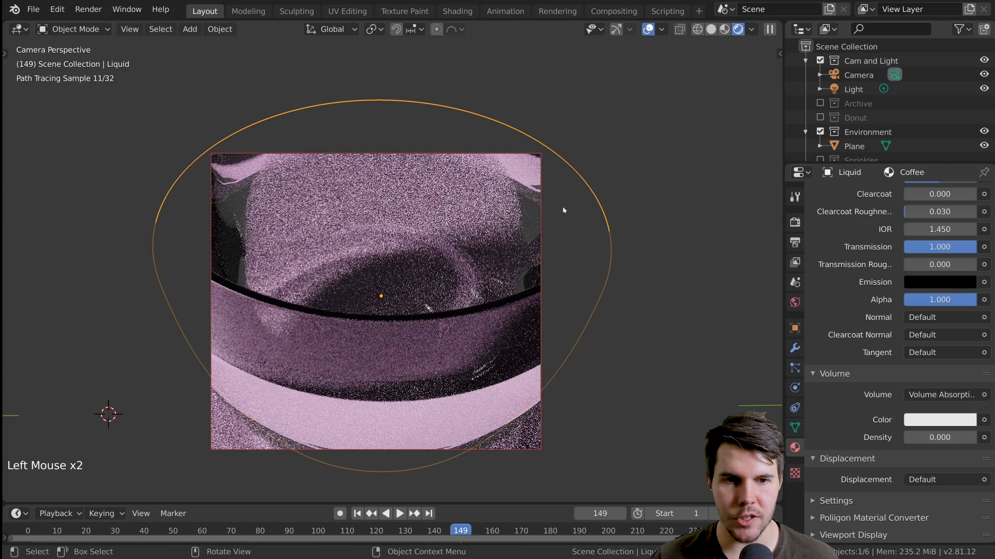
{"action": "left_click_drag", "start_coordinate": [927, 438], "coordinate": [956, 438]}
Step: Expand the render region to cover the whole camera frame and deselect the liquid
{"action": "scroll", "coordinate": [474, 334], "scroll_direction": "down", "scroll_amount": 6}
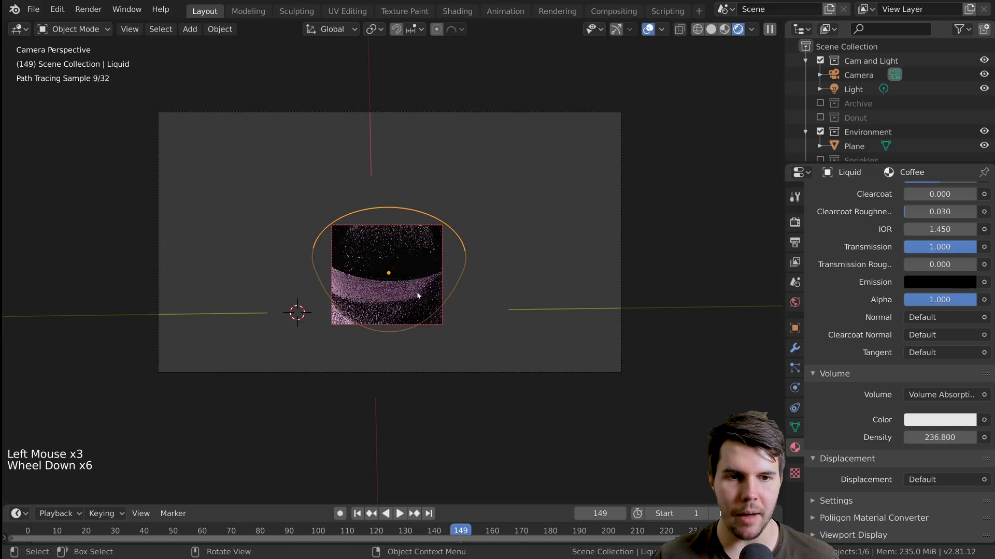
{"action": "key", "text": "ctrl+b"}
{"action": "left_click_drag", "start_coordinate": [98, 57], "coordinate": [674, 428]}
{"action": "scroll", "coordinate": [692, 415], "scroll_direction": "up", "scroll_amount": 4}
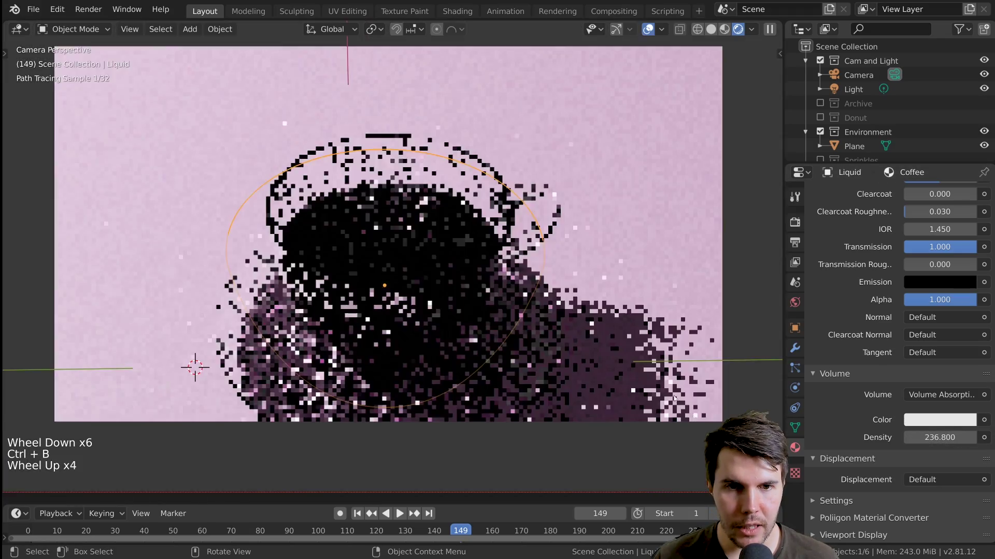
{"action": "key", "text": "alt+a"}
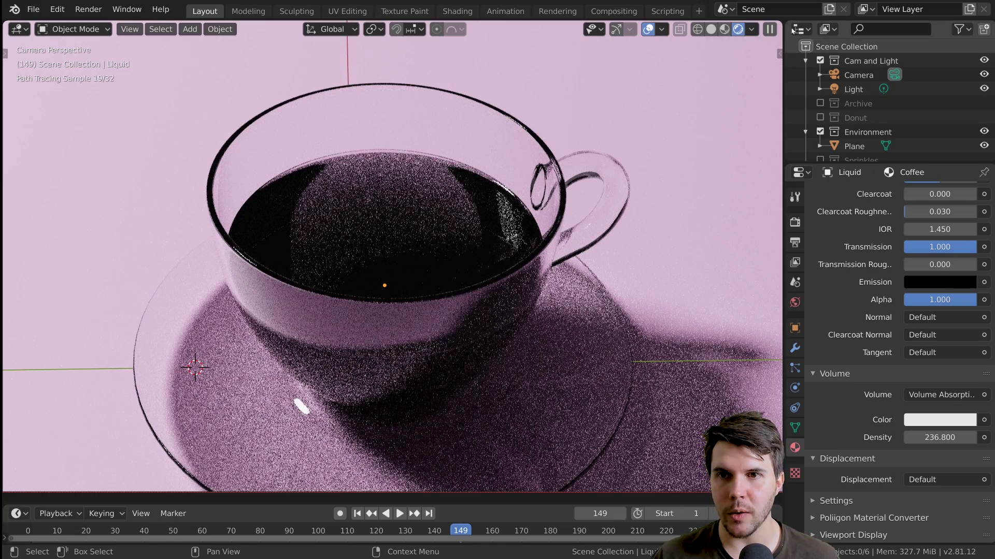
Step: Split the 3D viewport and turn the new area beside the render into an Image Editor
{"action": "left_click_drag", "start_coordinate": [781, 24], "coordinate": [357, 47]}
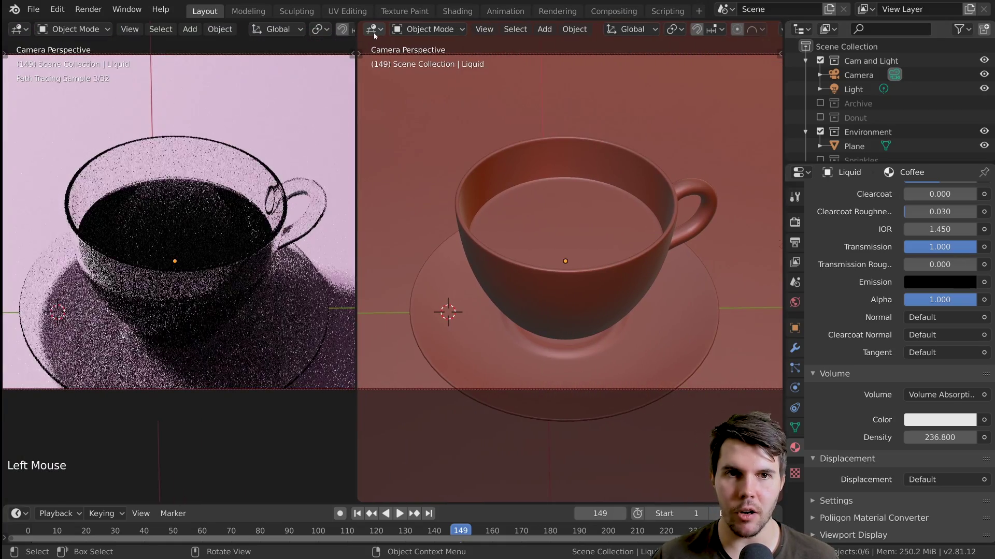
{"action": "left_click", "coordinate": [373, 29]}
{"action": "left_click", "coordinate": [455, 95]}
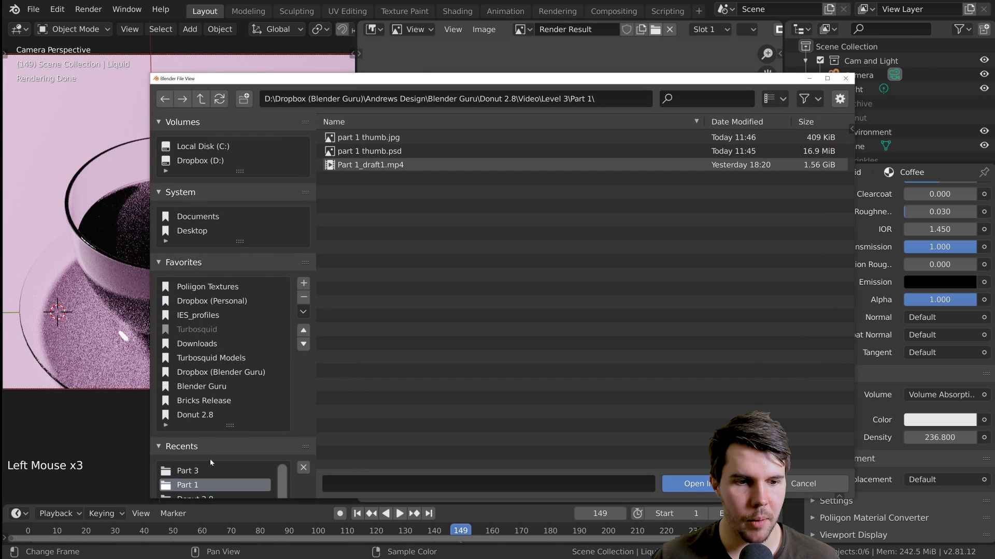
Step: Open the reference photo 455941455-coffee-glass-glass-cup-saucer-cookie.jpg from the Part 3 folder, browsing the files as thumbnails
{"action": "left_click", "coordinate": [207, 471]}
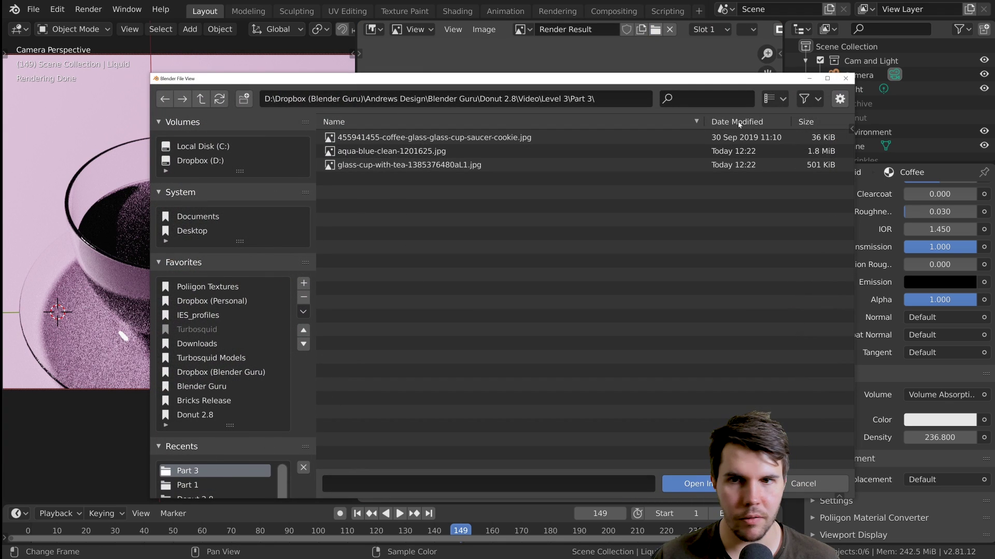
{"action": "left_click", "coordinate": [809, 98]}
{"action": "left_click", "coordinate": [774, 98]}
{"action": "left_click", "coordinate": [725, 173]}
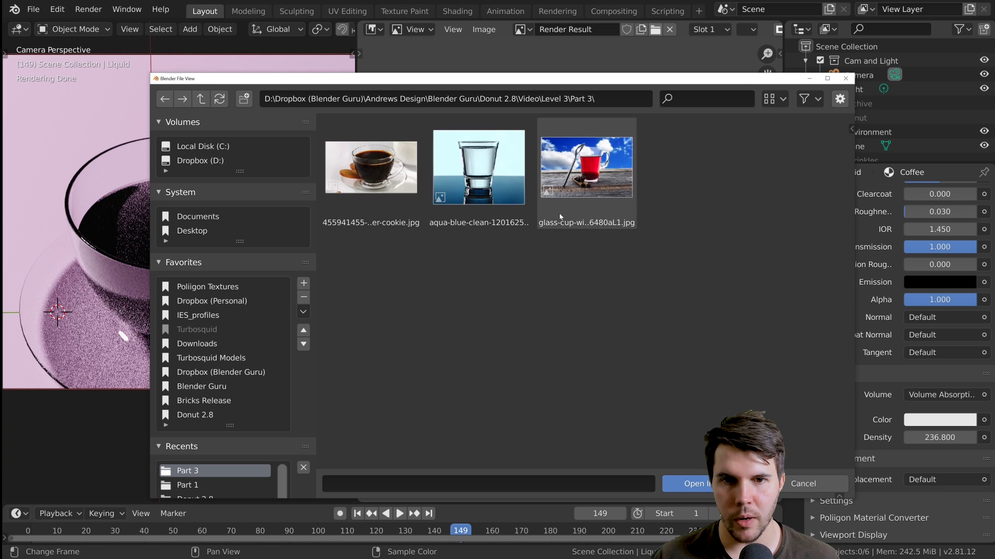
{"action": "double_click", "coordinate": [391, 176]}
{"action": "scroll", "coordinate": [592, 294], "scroll_direction": "up", "scroll_amount": 3}
{"action": "middle_click_drag", "start_coordinate": [547, 220], "coordinate": [563, 270]}
{"action": "scroll", "coordinate": [563, 270], "scroll_direction": "up", "scroll_amount": 2}
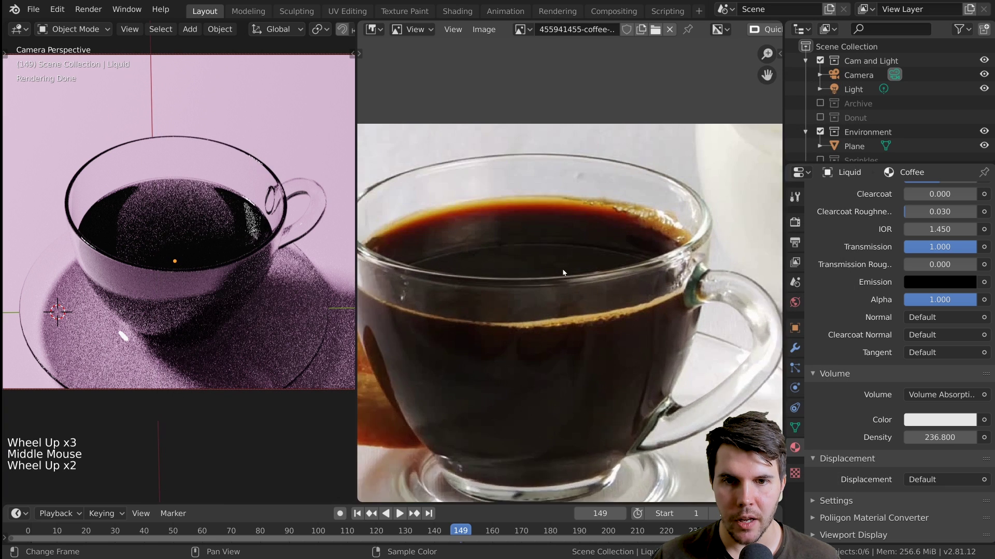
{"action": "scroll", "coordinate": [531, 197], "scroll_direction": "up", "scroll_amount": 2}
{"action": "scroll", "coordinate": [531, 197], "scroll_direction": "down", "scroll_amount": 1}
{"action": "middle_click_drag", "start_coordinate": [531, 197], "coordinate": [534, 213]}
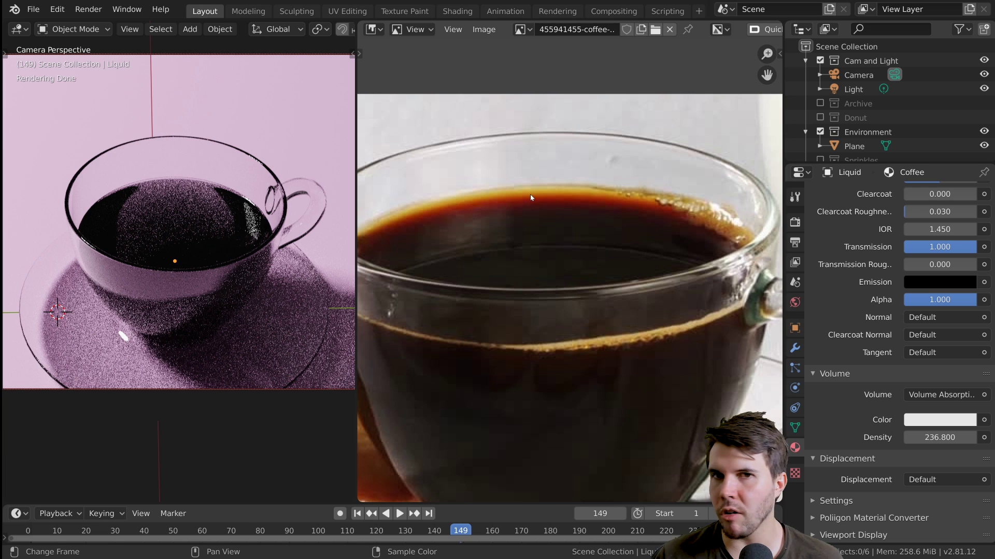
Step: Tint the liquid's volume absorption color orange with hue 0.055 and saturation 0.737
{"action": "left_click", "coordinate": [922, 425]}
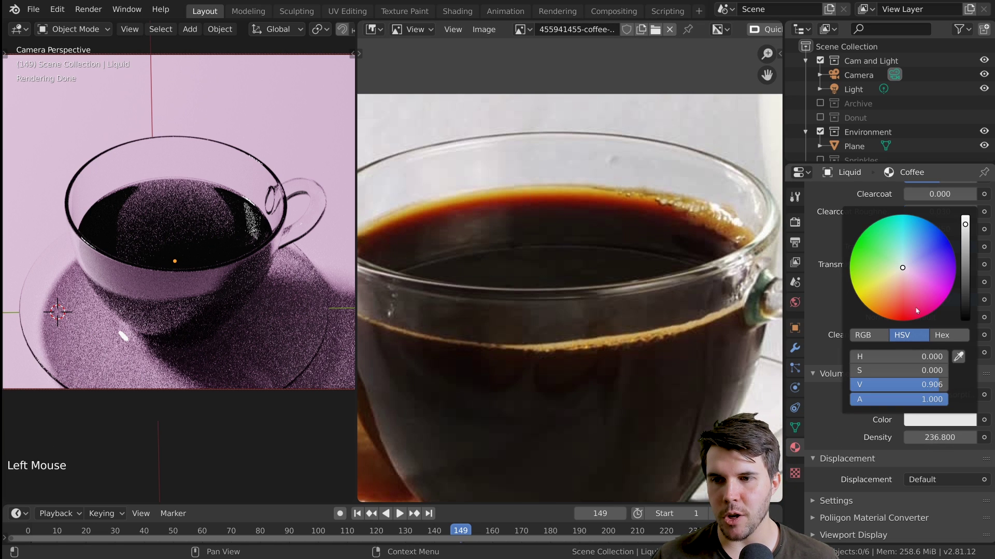
{"action": "left_click", "coordinate": [892, 287]}
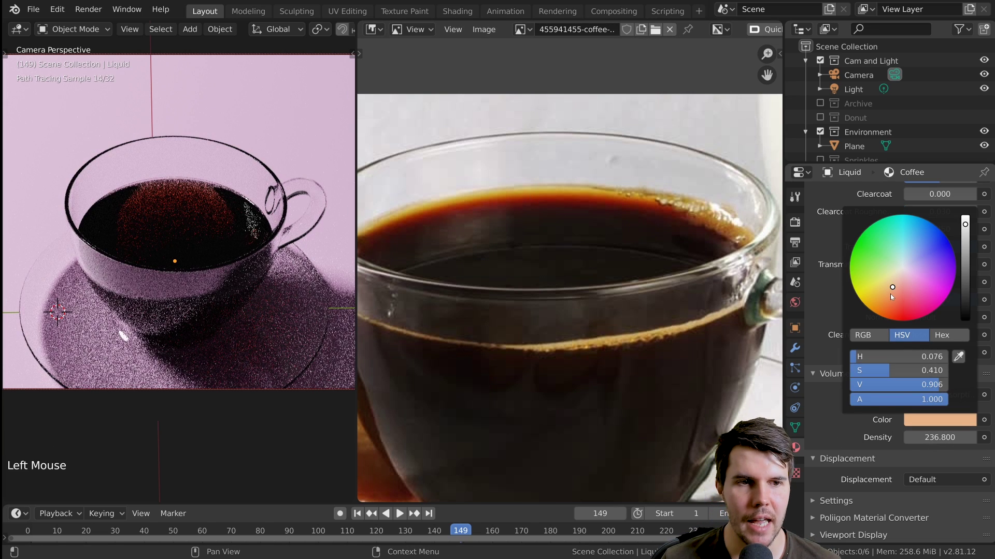
{"action": "left_click_drag", "start_coordinate": [890, 302], "coordinate": [889, 304]}
{"action": "left_click", "coordinate": [941, 424]}
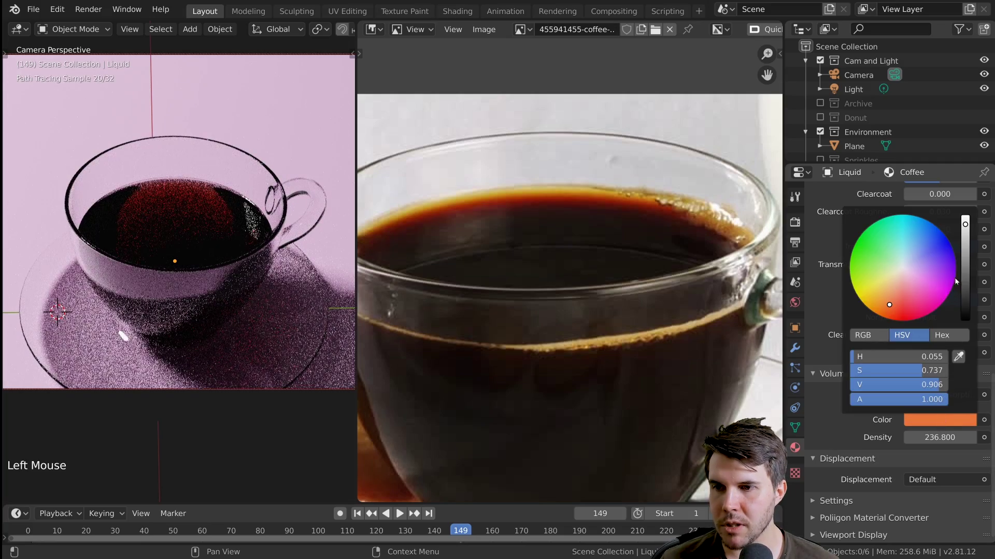
Step: Try a near-black volume color for the liquid and raise the color's value to 1.000
{"action": "left_click_drag", "start_coordinate": [964, 279], "coordinate": [964, 310]}
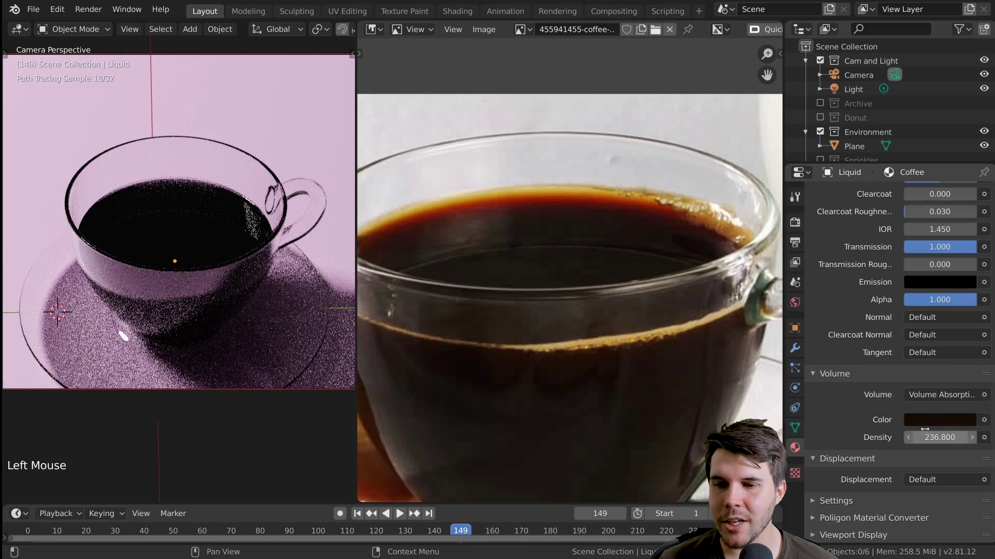
{"action": "left_click", "coordinate": [931, 414]}
{"action": "left_click_drag", "start_coordinate": [958, 293], "coordinate": [964, 220]}
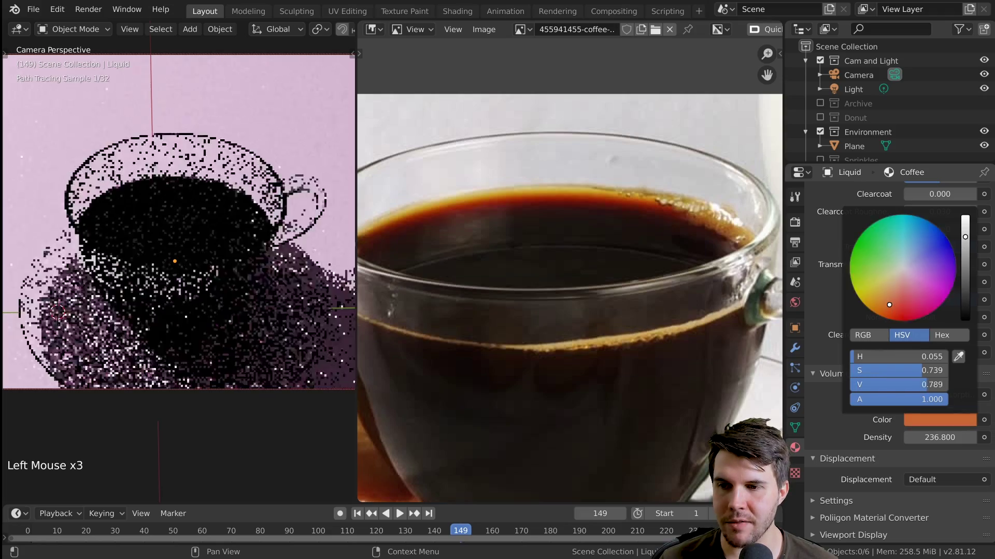
{"action": "key", "text": "Return"}
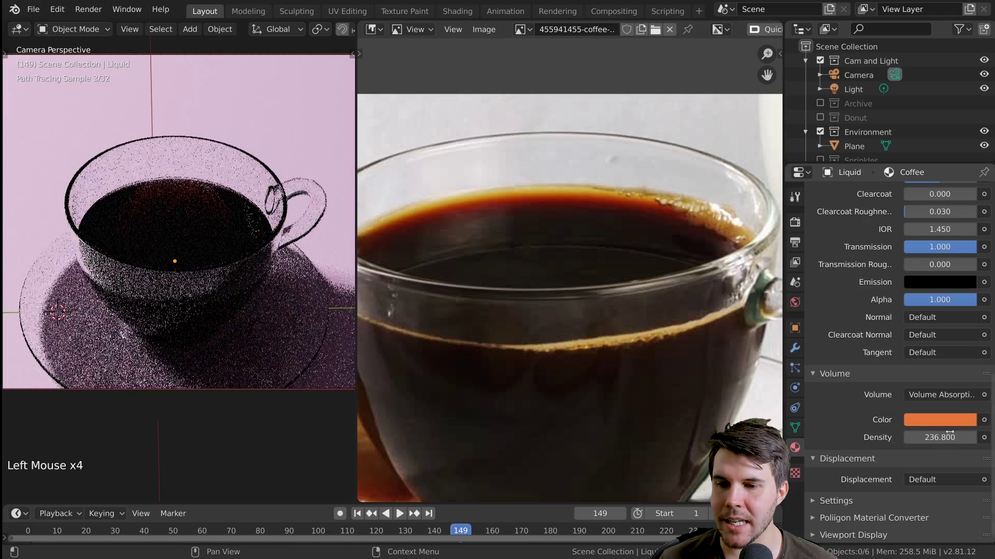
{"action": "left_click", "coordinate": [938, 424]}
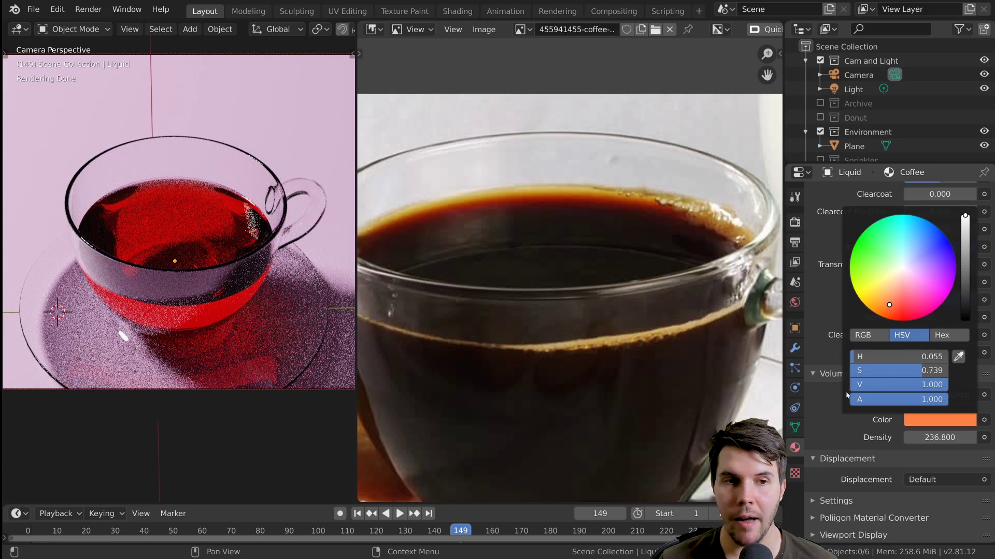
Step: Set the volume color's saturation to 0.838 and value to 0.964, trying a density of 887.6 before settling on 640.7
{"action": "mouse_move", "coordinate": [924, 374]}
{"action": "left_mouse_down"}
{"action": "mouse_move", "coordinate": [916, 371]}
{"action": "mouse_move", "coordinate": [934, 373]}
{"action": "left_mouse_up"}
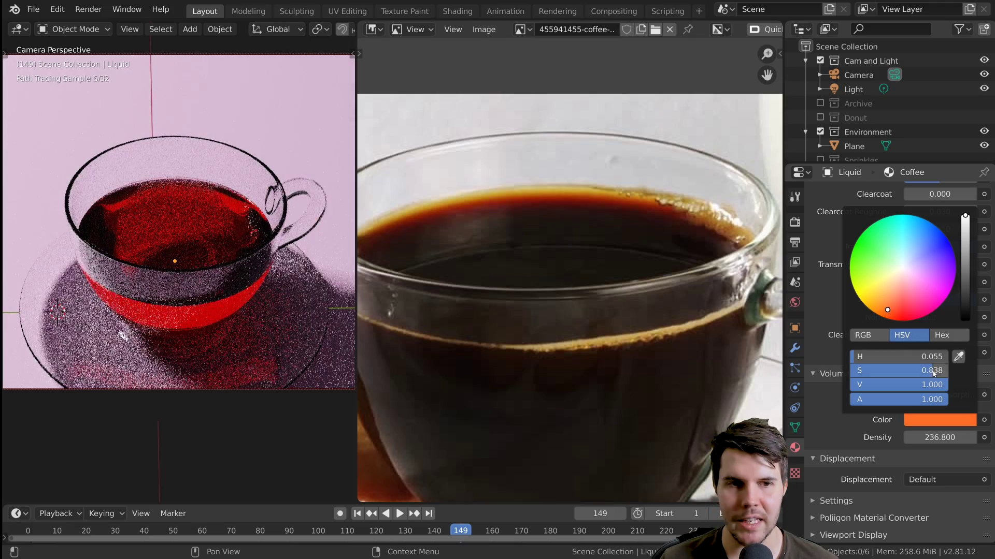
{"action": "left_click_drag", "start_coordinate": [927, 437], "coordinate": [952, 424]}
{"action": "left_click", "coordinate": [952, 421]}
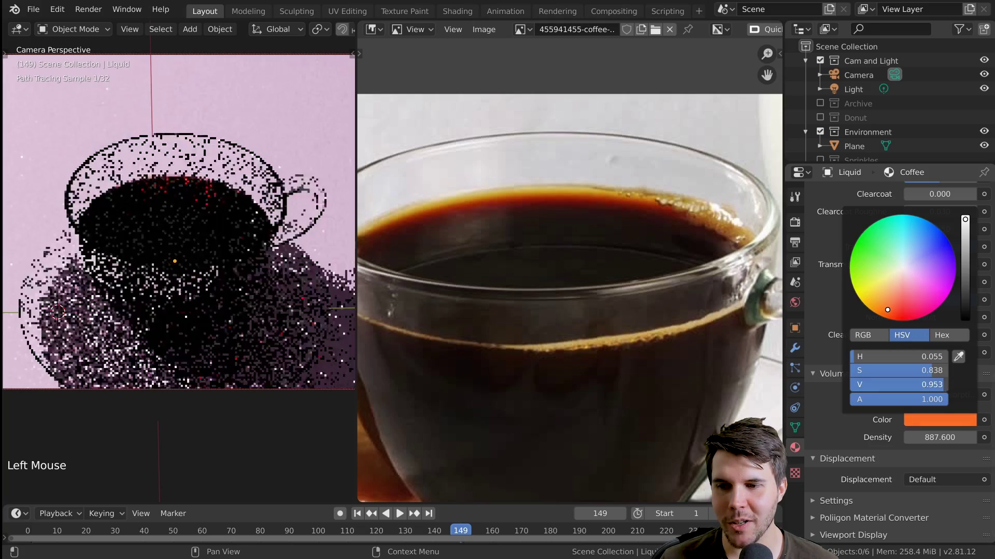
{"action": "left_click_drag", "start_coordinate": [964, 220], "coordinate": [965, 216]}
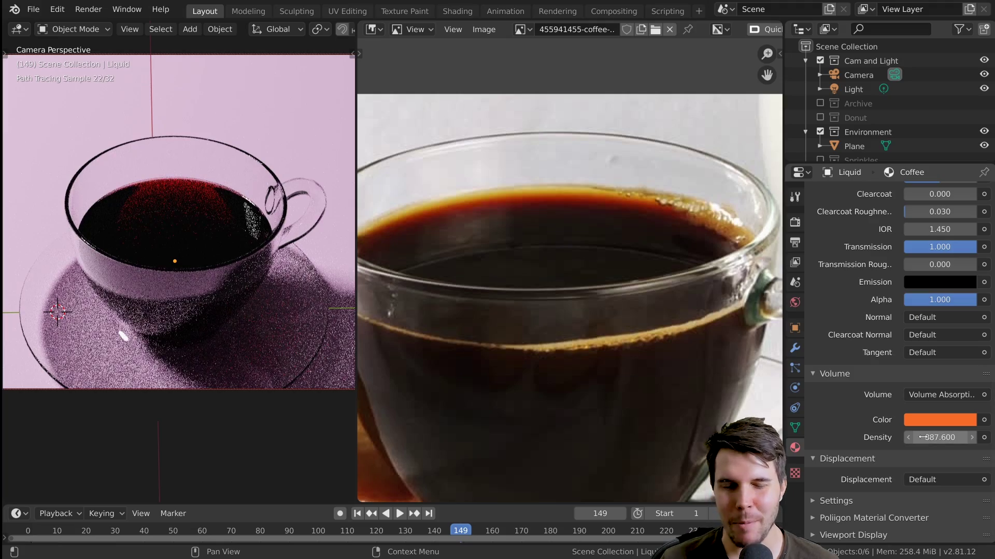
{"action": "mouse_move", "coordinate": [922, 437]}
{"action": "left_mouse_down"}
{"action": "mouse_move", "coordinate": [897, 437]}
{"action": "mouse_move", "coordinate": [919, 426]}
{"action": "left_mouse_up"}
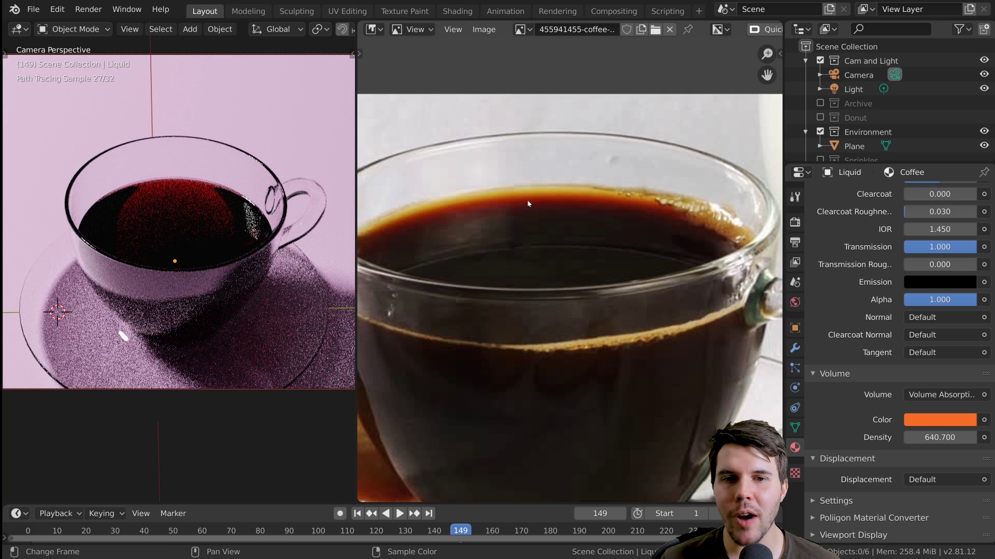
Step: Shift the liquid's volume color to yellow with hue 0.130 and saturation 0.707, and set the density to 740.9
{"action": "left_click", "coordinate": [940, 420]}
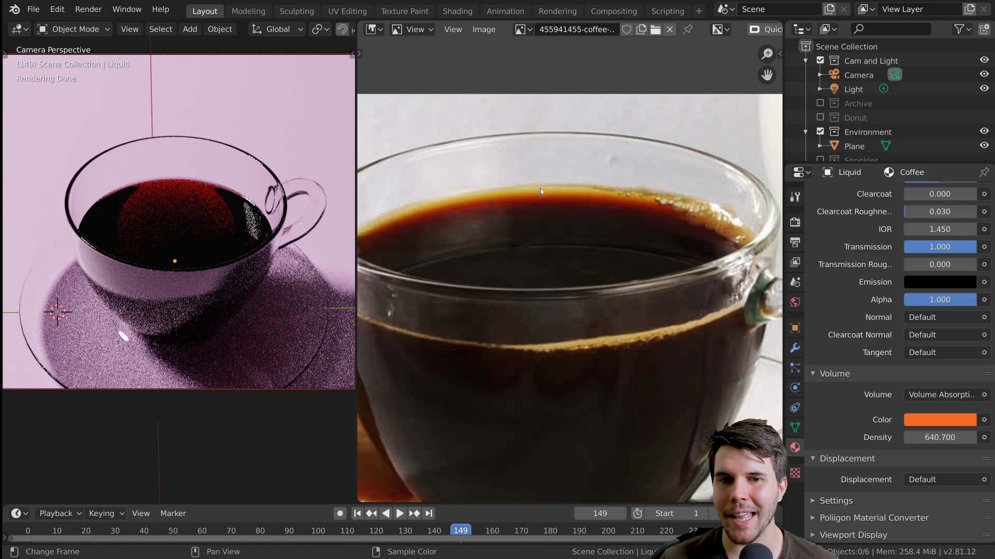
{"action": "left_click", "coordinate": [935, 414]}
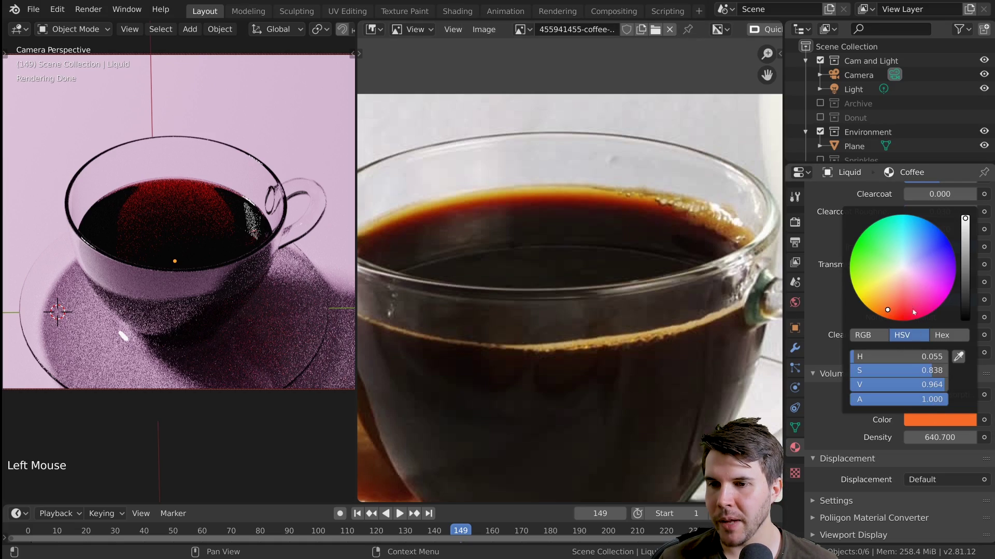
{"action": "left_click", "coordinate": [876, 294]}
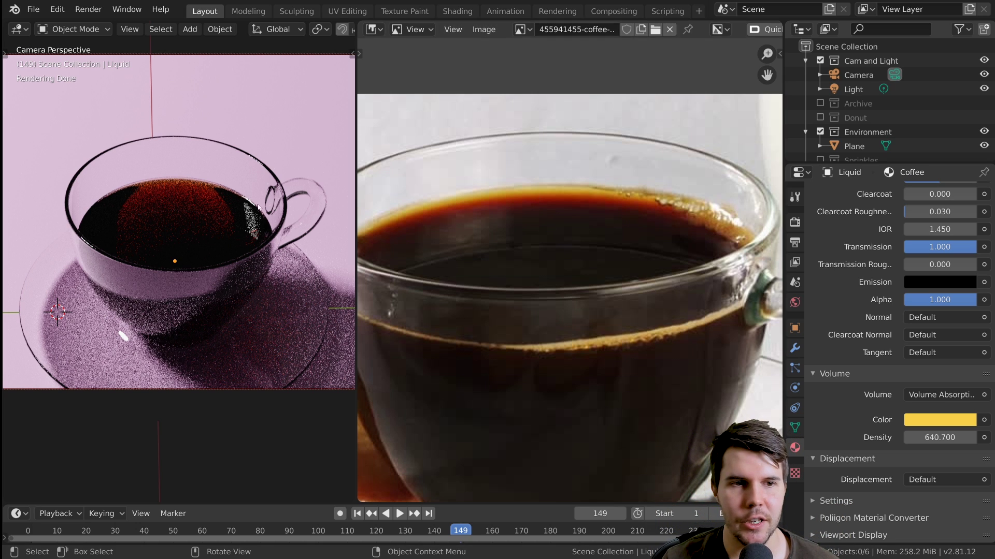
{"action": "left_click", "coordinate": [943, 420]}
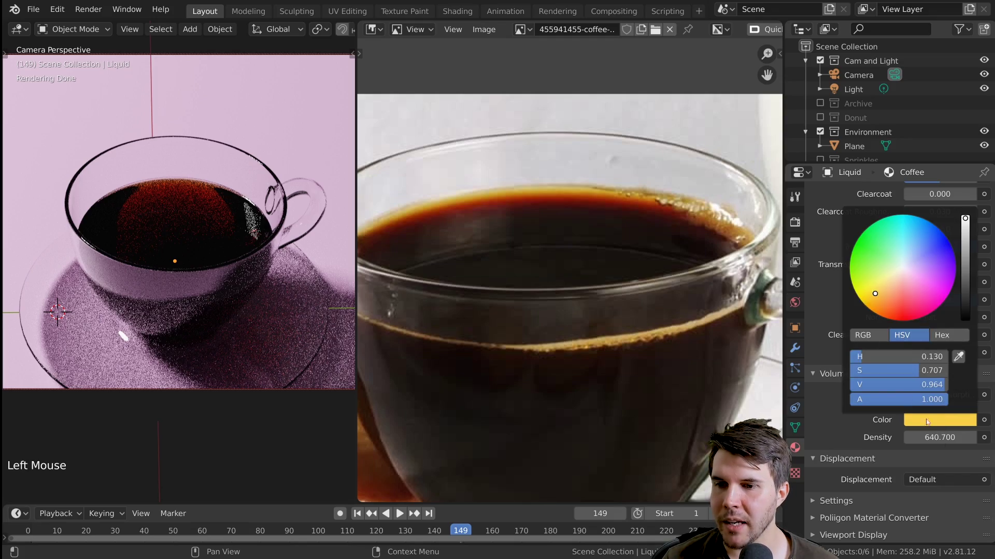
{"action": "left_click_drag", "start_coordinate": [943, 437], "coordinate": [985, 438]}
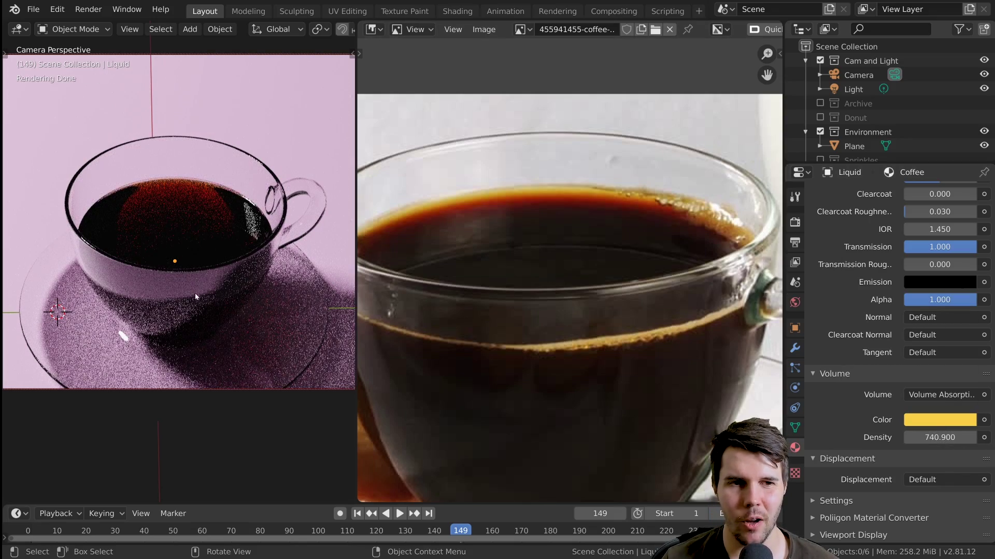
Step: Select the ground plane, set its base color's saturation to 0 for a neutral white, and deselect it
{"action": "middle_click_drag", "start_coordinate": [196, 266], "coordinate": [197, 248]}
{"action": "scroll", "coordinate": [197, 248], "scroll_direction": "up", "scroll_amount": 1}
{"action": "left_click", "coordinate": [279, 212]}
{"action": "scroll", "coordinate": [846, 392], "scroll_direction": "up", "scroll_amount": 20}
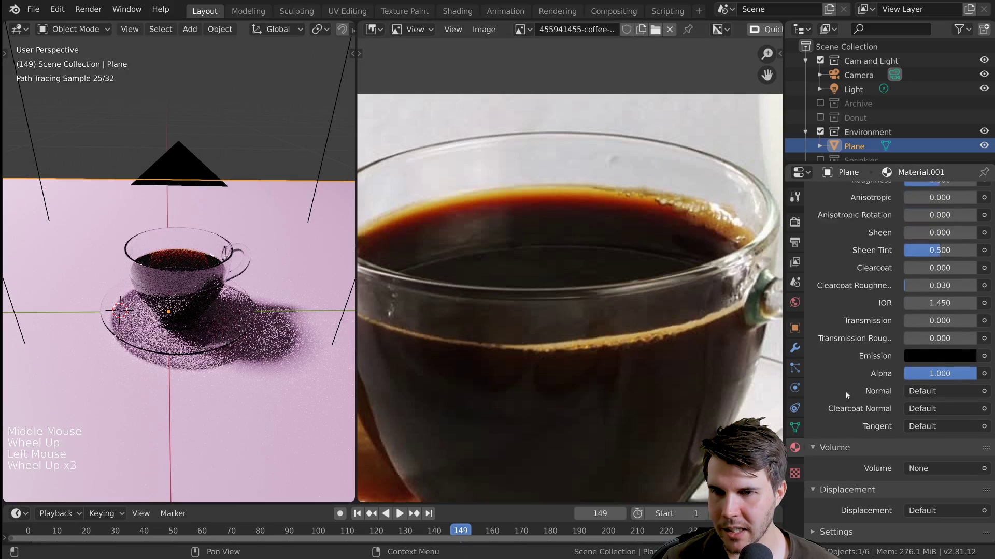
{"action": "scroll", "coordinate": [845, 391], "scroll_direction": "down", "scroll_amount": 1}
{"action": "left_click", "coordinate": [932, 338]}
{"action": "left_click_drag", "start_coordinate": [907, 290], "coordinate": [849, 291]}
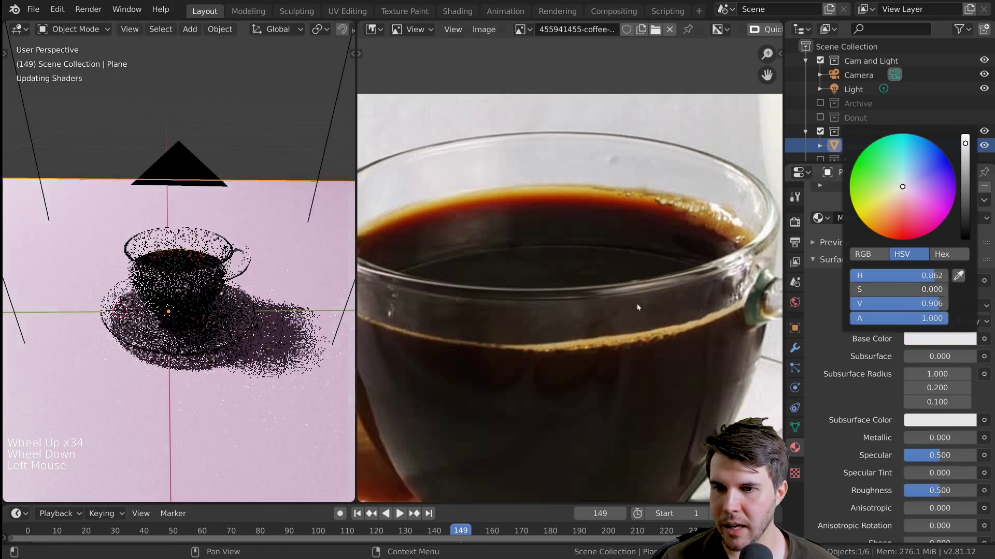
{"action": "scroll", "coordinate": [180, 318], "scroll_direction": "up", "scroll_amount": 6}
{"action": "middle_click_drag", "start_coordinate": [181, 319], "coordinate": [223, 315]}
{"action": "scroll", "coordinate": [222, 316], "scroll_direction": "up", "scroll_amount": 2}
{"action": "key", "text": "alt+a"}
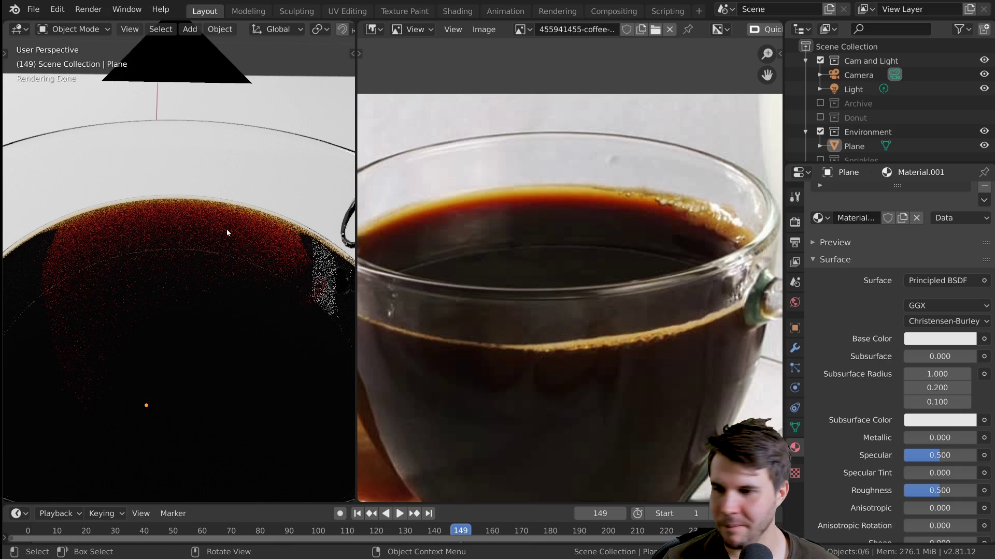
Step: Select the liquid inside the glass cup
{"action": "scroll", "coordinate": [226, 231], "scroll_direction": "down", "scroll_amount": 6}
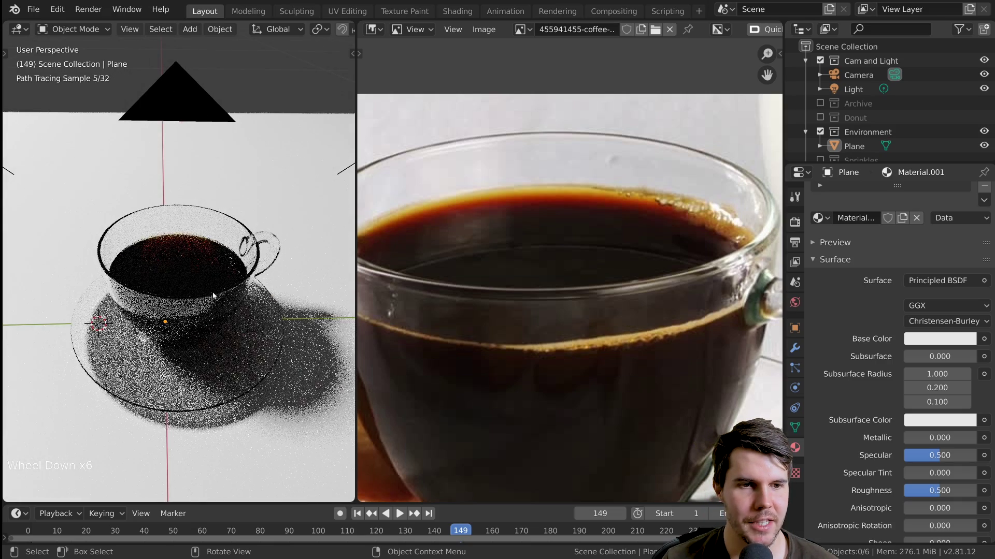
{"action": "scroll", "coordinate": [173, 252], "scroll_direction": "up", "scroll_amount": 2}
{"action": "middle_click_drag", "start_coordinate": [214, 291], "coordinate": [178, 239]}
{"action": "left_click", "coordinate": [217, 294]}
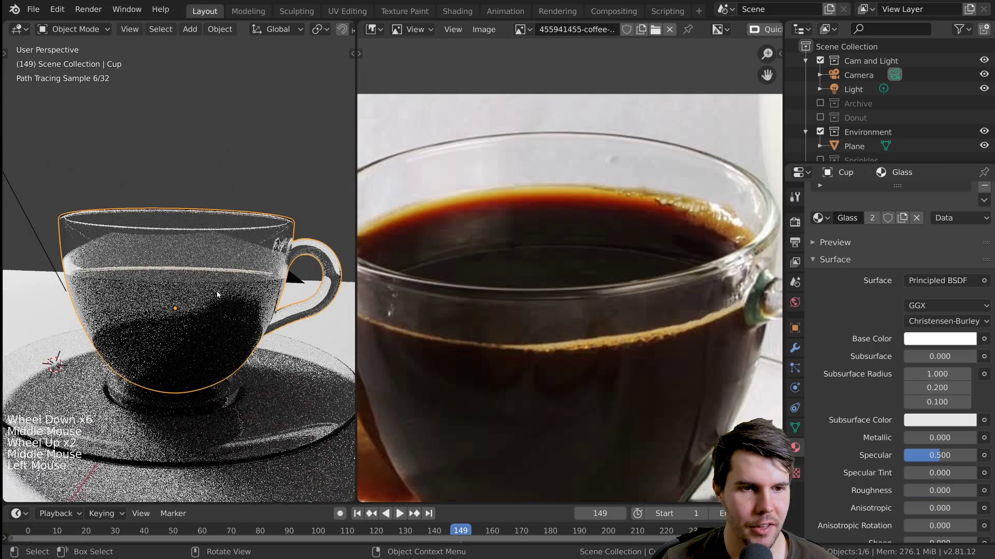
{"action": "left_click", "coordinate": [217, 295]}
{"action": "left_click", "coordinate": [216, 295]}
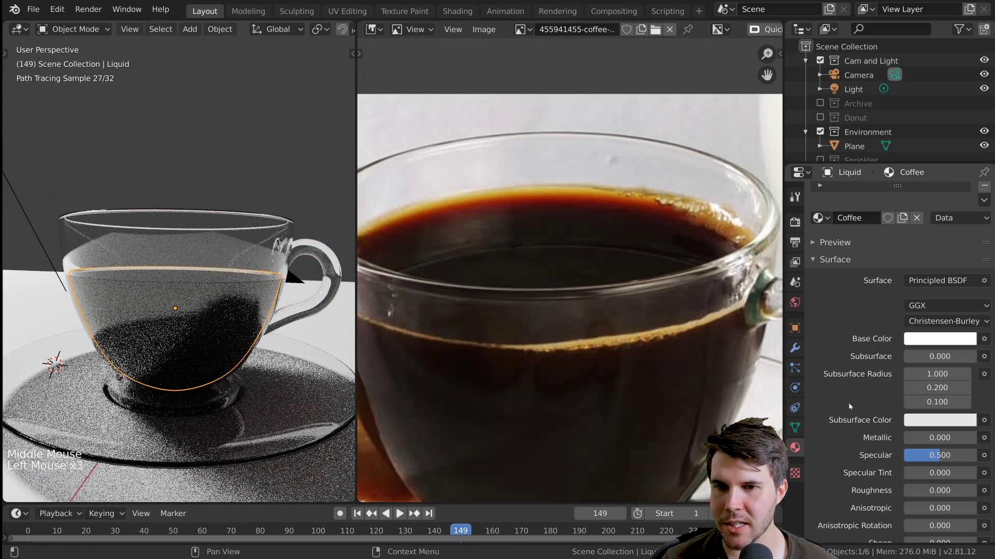
Step: Bring up the Coffee material's volume settings, inspect the coffee surface from above and deselect the liquid
{"action": "middle_click_drag", "start_coordinate": [287, 338], "coordinate": [291, 363]}
{"action": "scroll", "coordinate": [932, 311], "scroll_direction": "down", "scroll_amount": 8}
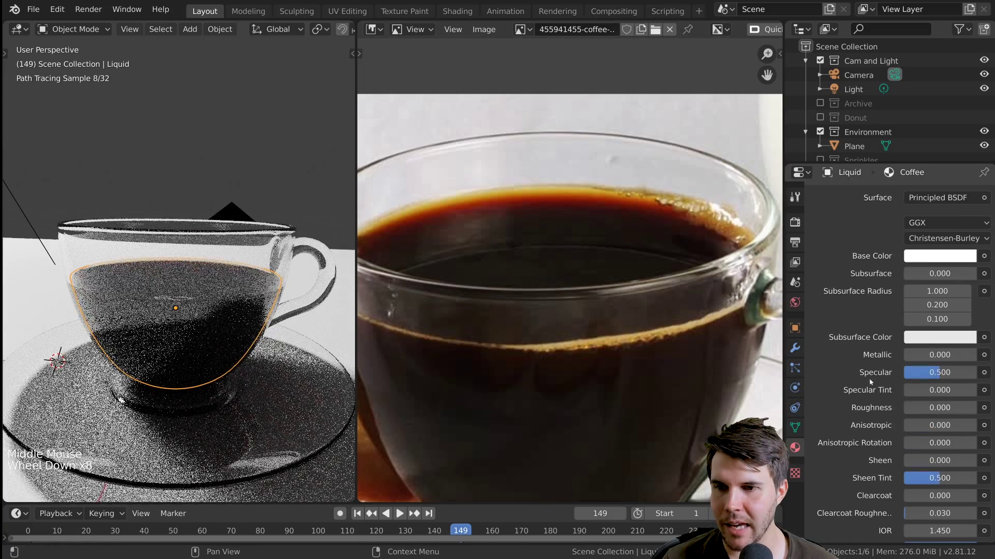
{"action": "left_click", "coordinate": [942, 256]}
{"action": "scroll", "coordinate": [855, 337], "scroll_direction": "down", "scroll_amount": 20}
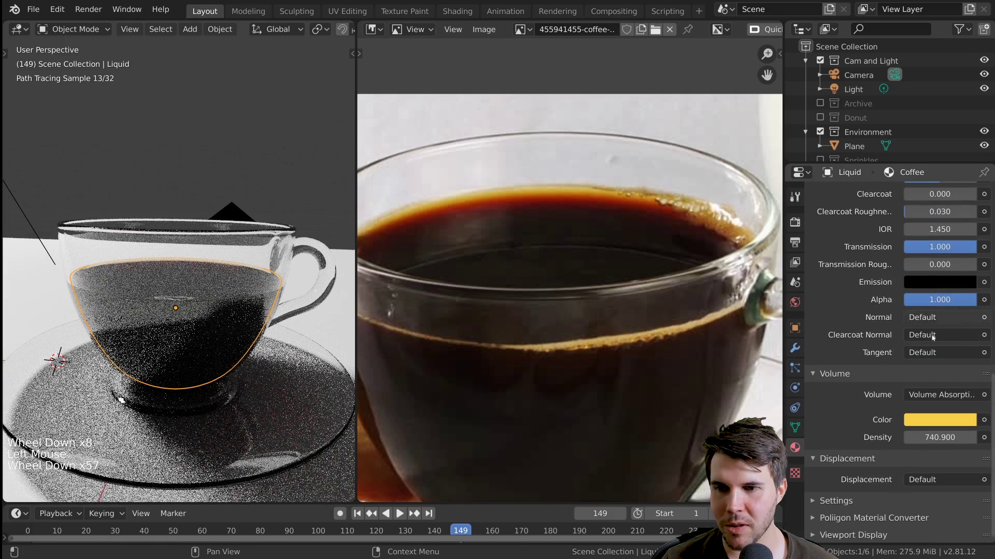
{"action": "left_click", "coordinate": [930, 395]}
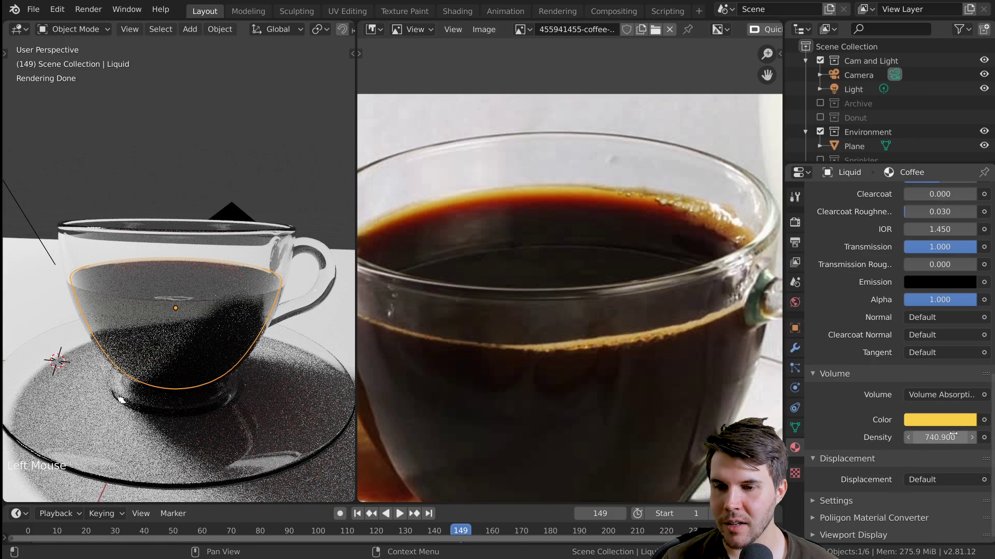
{"action": "middle_click_drag", "start_coordinate": [264, 321], "coordinate": [260, 358]}
{"action": "scroll", "coordinate": [260, 358], "scroll_direction": "up", "scroll_amount": 2}
{"action": "key", "text": "alt+a"}
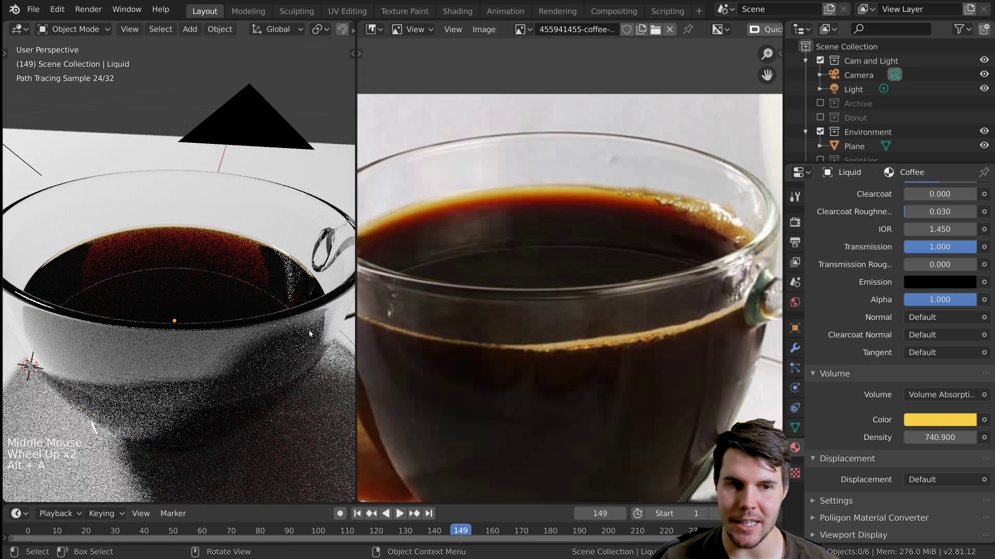
Step: Try a volume density of 200 for the coffee and set the density to 699.1
{"action": "left_click", "coordinate": [948, 419]}
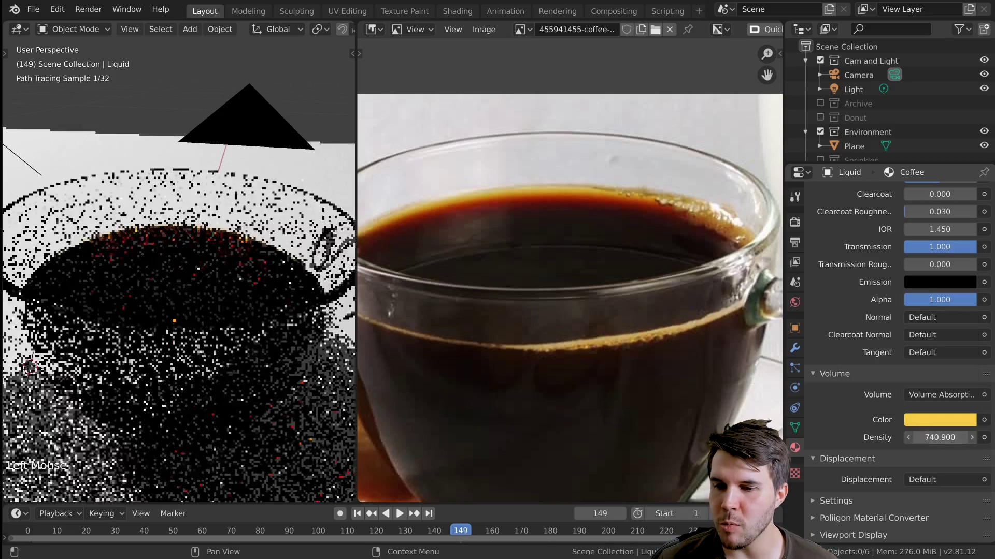
{"action": "left_click", "coordinate": [927, 438]}
{"action": "type", "text": "200"}
{"action": "key", "text": "Return"}
{"action": "key", "text": "alt+a"}
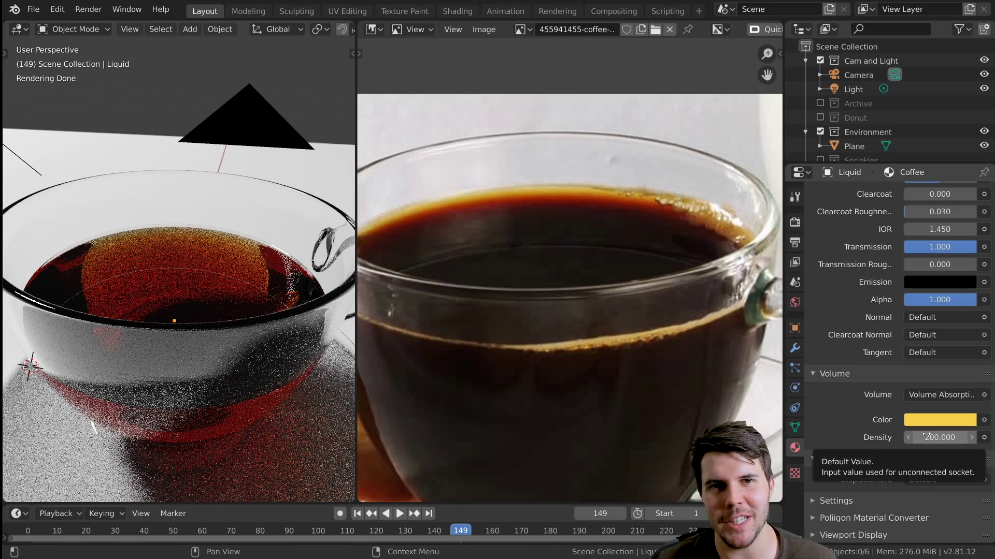
{"action": "left_click_drag", "start_coordinate": [926, 436], "coordinate": [990, 435]}
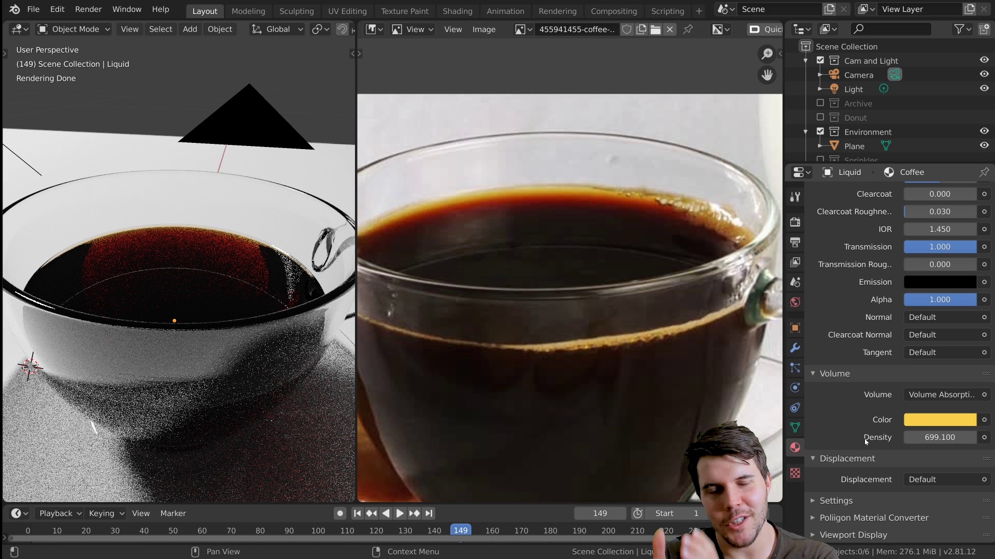
Step: Try a volume density of 734.8 for the coffee, set it to 782.7, and check the whole cup in the rendered view
{"action": "left_click_drag", "start_coordinate": [937, 438], "coordinate": [945, 438]}
{"action": "scroll", "coordinate": [260, 370], "scroll_direction": "up", "scroll_amount": 2}
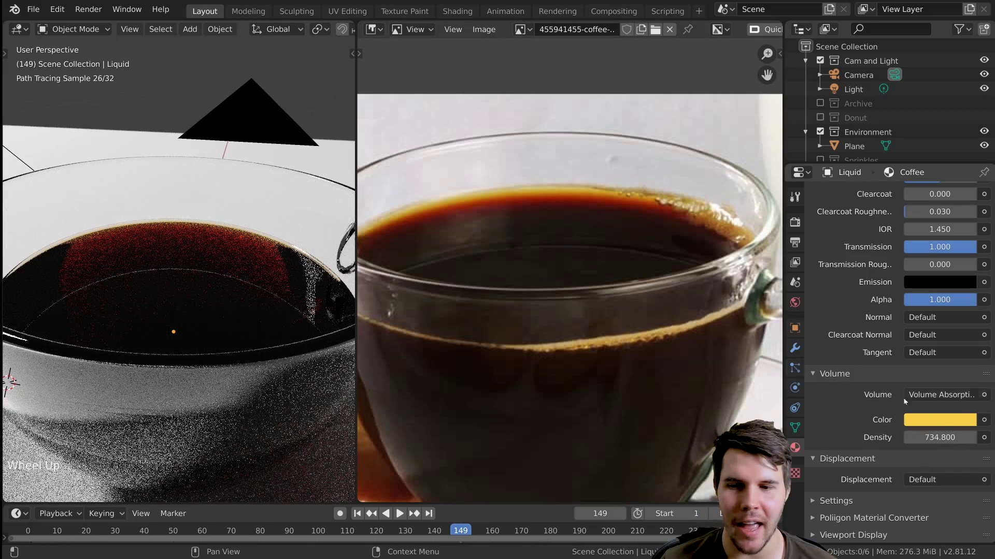
{"action": "left_click_drag", "start_coordinate": [938, 438], "coordinate": [949, 439]}
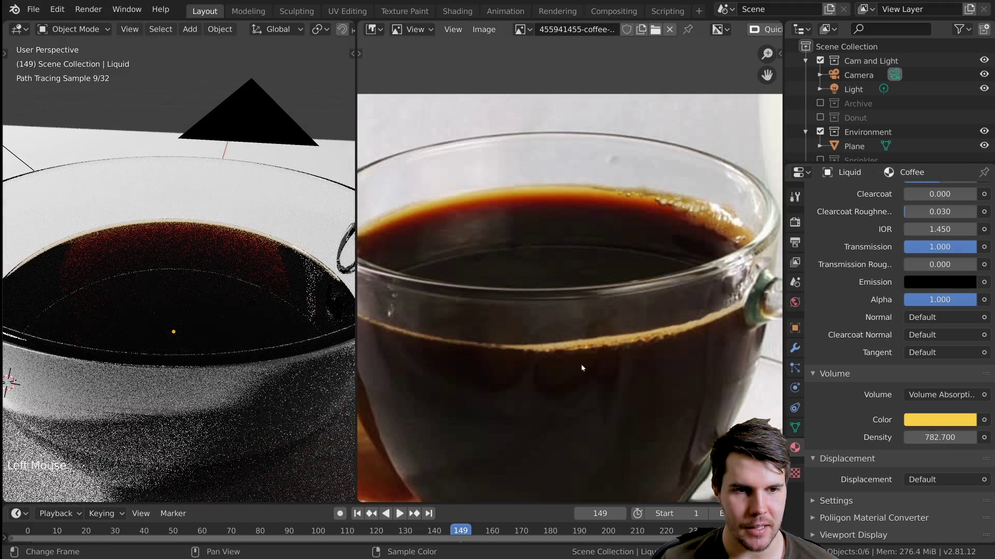
{"action": "middle_click_drag", "start_coordinate": [246, 370], "coordinate": [238, 368]}
{"action": "scroll", "coordinate": [228, 364], "scroll_direction": "down", "scroll_amount": 3}
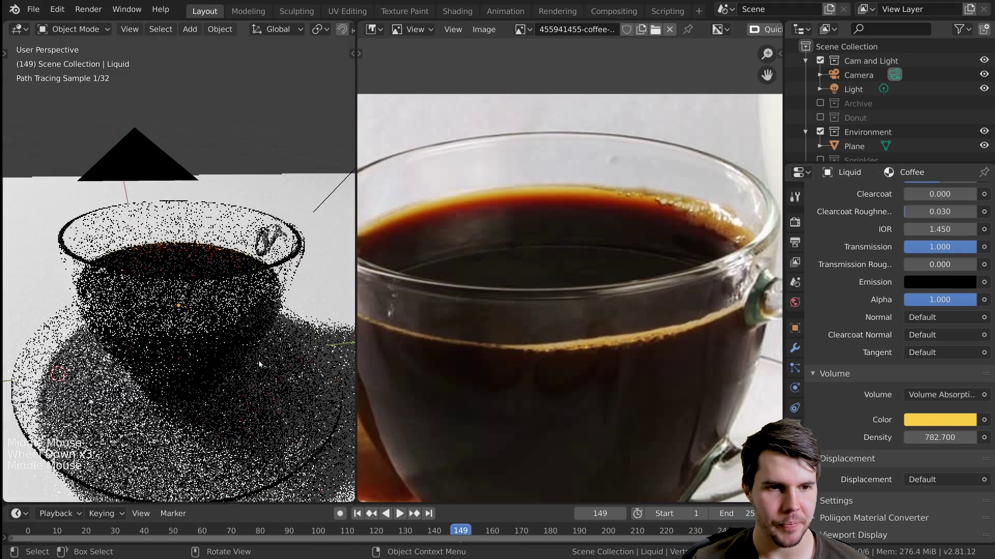
Step: Bring up the finished render full screen and examine the coffee's color and darkness in the glass cup up close and as a whole
{"action": "left_click", "coordinate": [775, 276]}
{"action": "key", "text": "F11"}
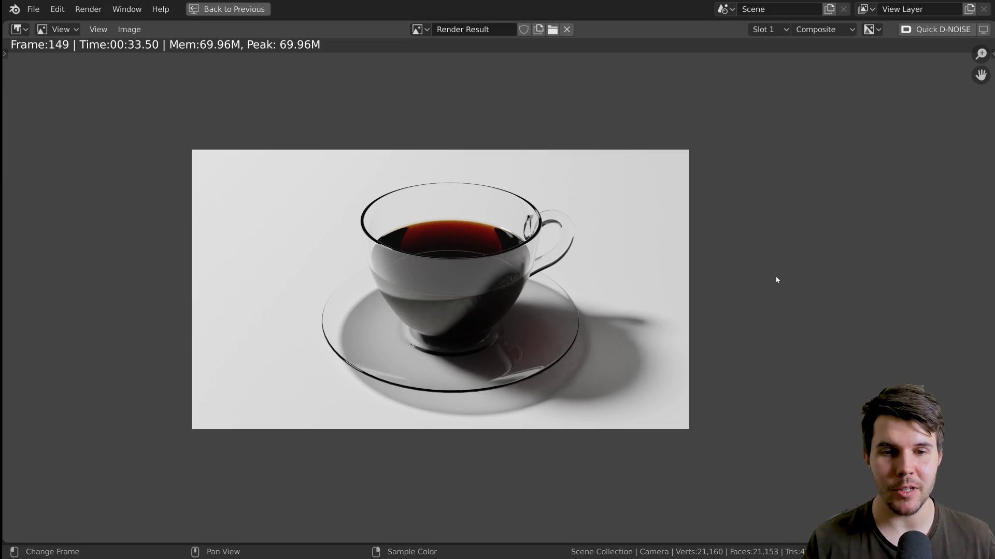
{"action": "scroll", "coordinate": [770, 292], "scroll_direction": "up", "scroll_amount": 1}
{"action": "middle_click_drag", "start_coordinate": [770, 293], "coordinate": [795, 304]}
{"action": "scroll", "coordinate": [795, 305], "scroll_direction": "down", "scroll_amount": 1}
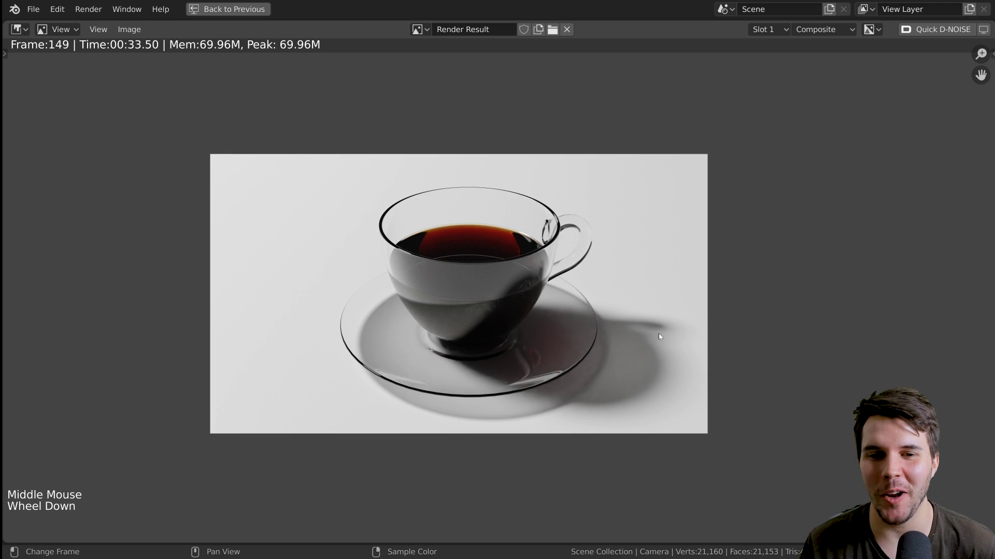
{"action": "scroll", "coordinate": [496, 289], "scroll_direction": "up", "scroll_amount": 1}
{"action": "scroll", "coordinate": [484, 329], "scroll_direction": "up", "scroll_amount": 1}
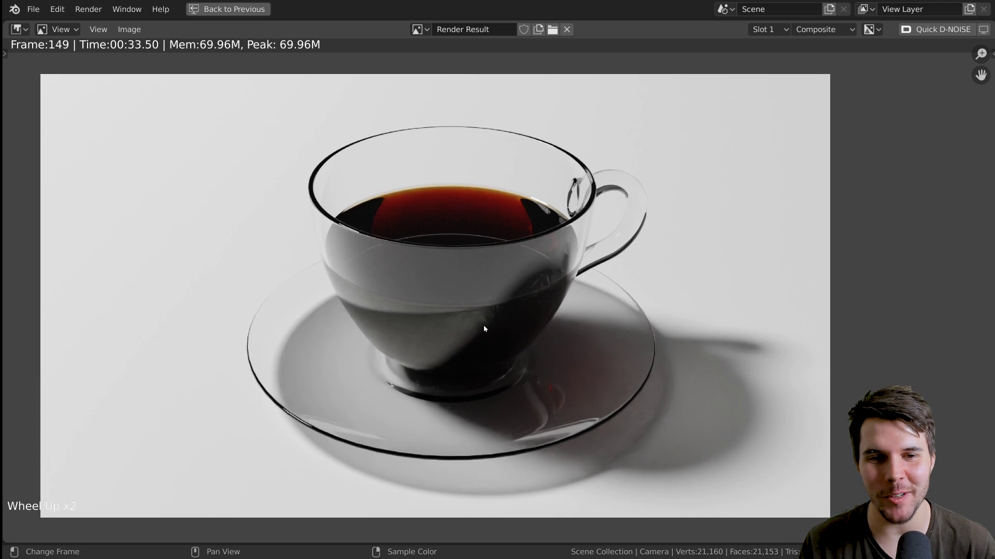
{"action": "scroll", "coordinate": [483, 328], "scroll_direction": "down", "scroll_amount": 1}
{"action": "scroll", "coordinate": [484, 328], "scroll_direction": "down", "scroll_amount": 1}
{"action": "scroll", "coordinate": [630, 340], "scroll_direction": "up", "scroll_amount": 1}
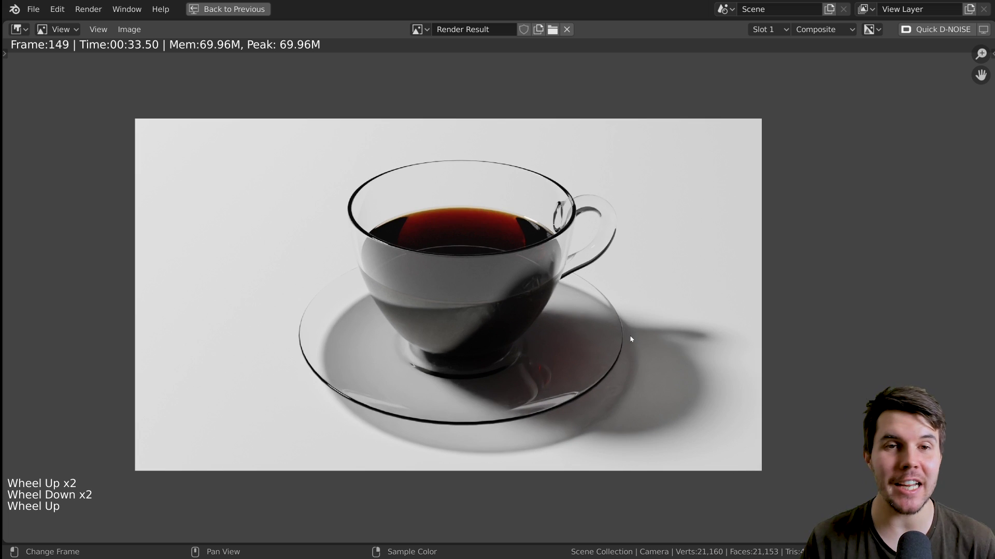